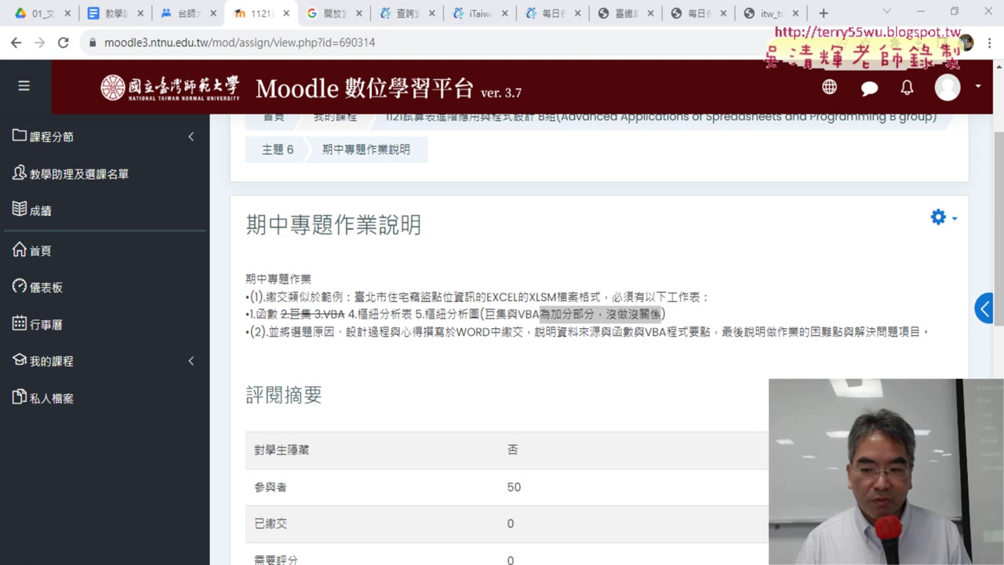
Highlight the macro/VBA, WORD, 選題原因, 設計過程 and difficulties-and-solutions requirements in the description.
left_click(457, 318)
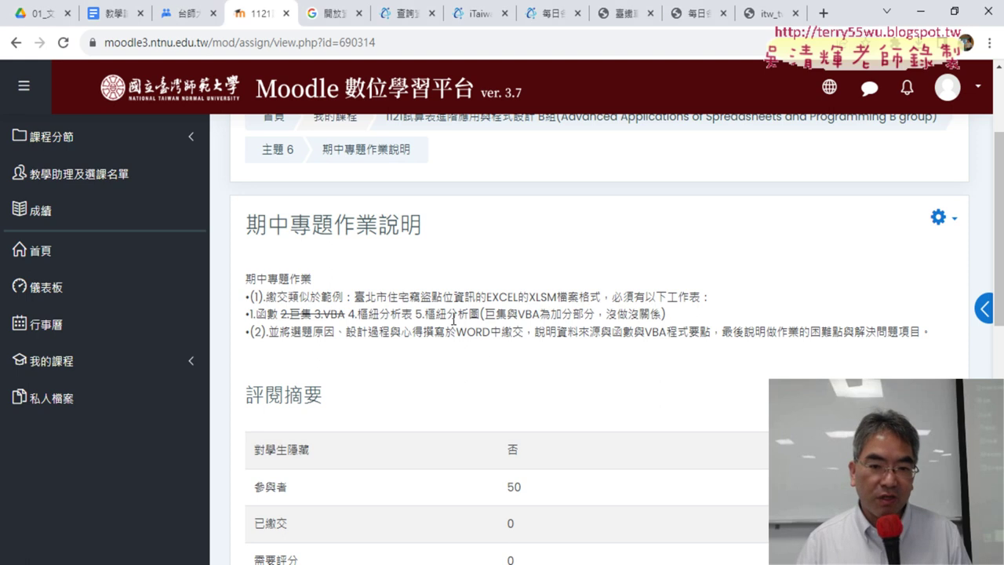
left_click_drag(346, 316, 280, 316)
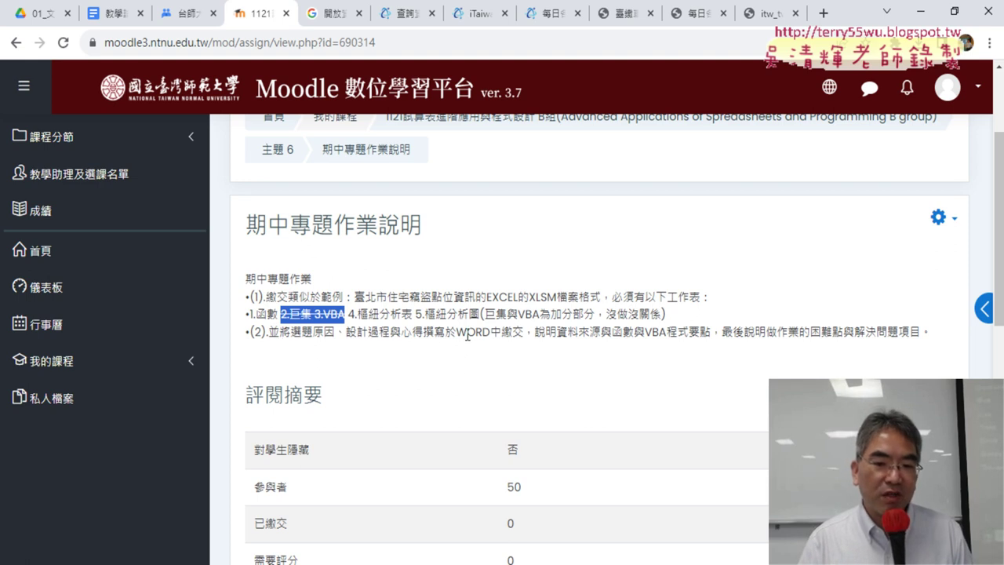
left_click_drag(456, 334, 491, 340)
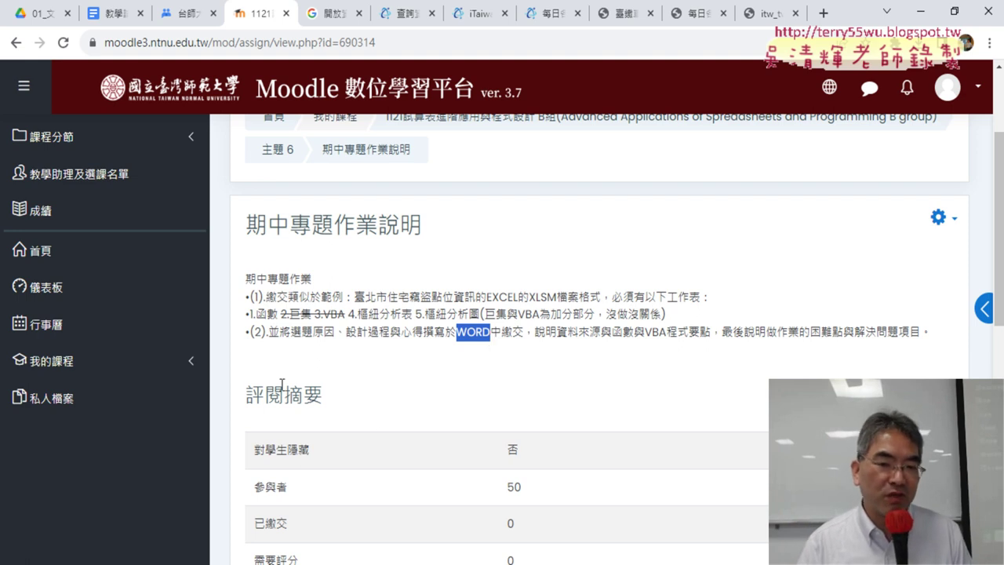
left_click_drag(291, 335, 337, 334)
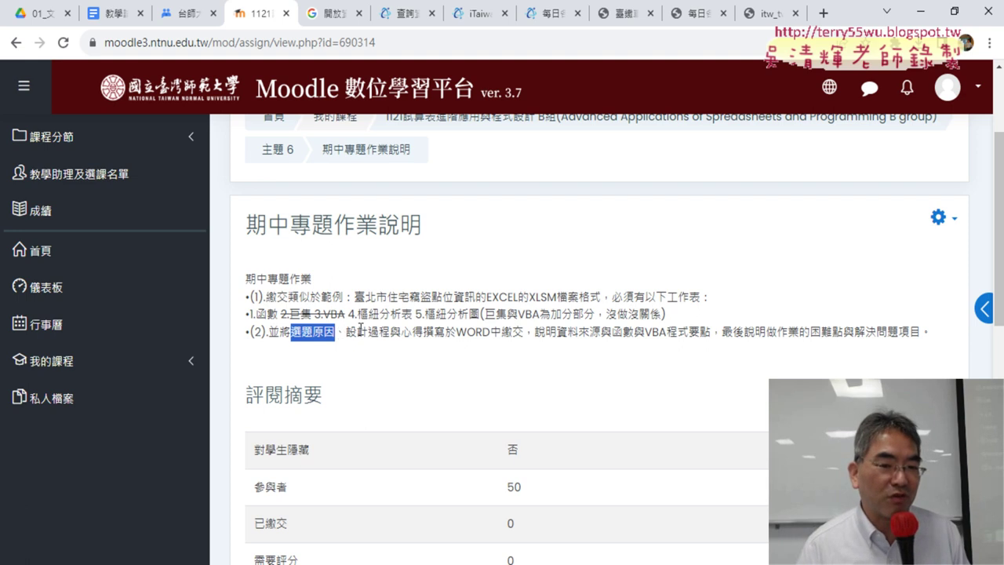
left_click_drag(346, 331, 387, 342)
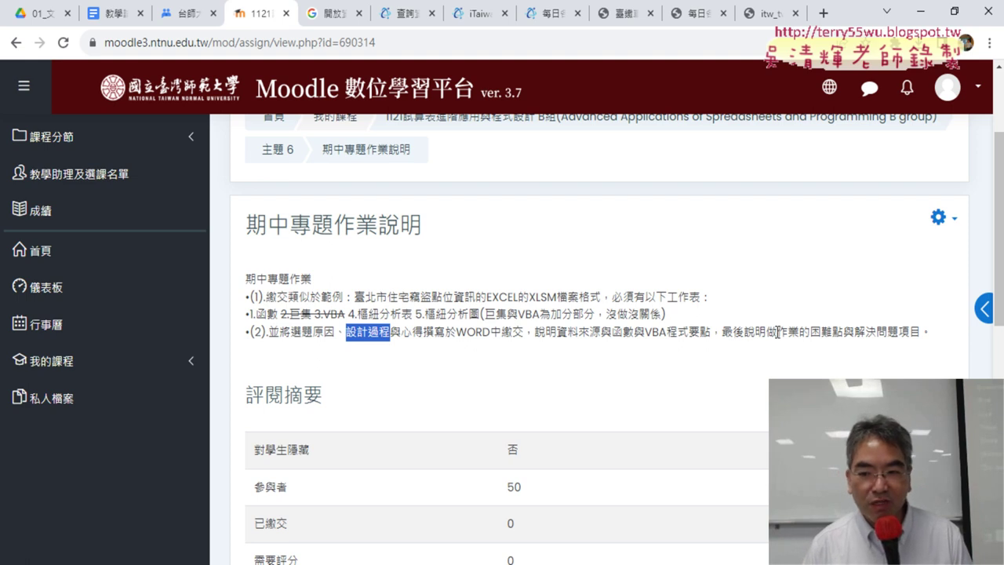
left_click_drag(777, 333, 921, 336)
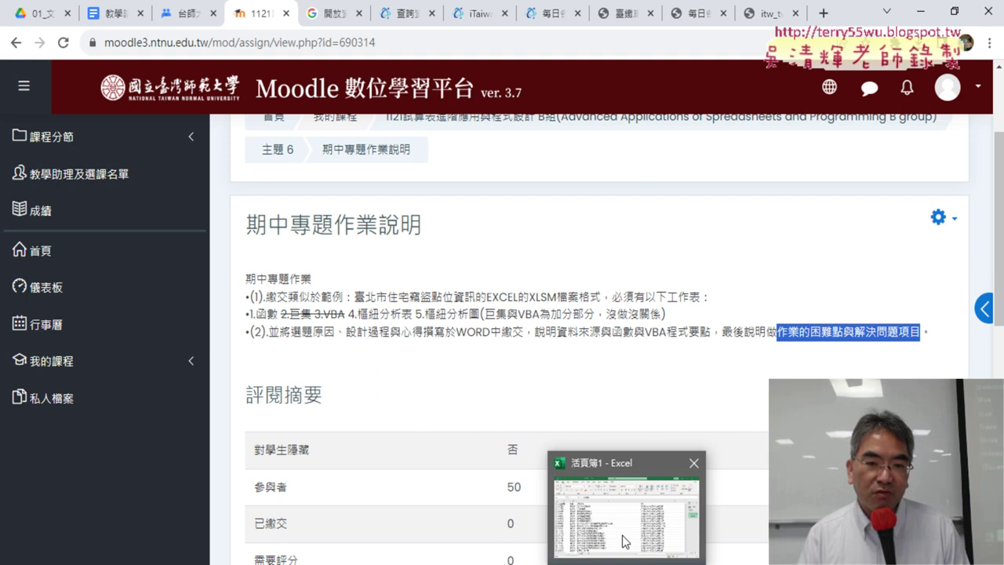
left_click(623, 539)
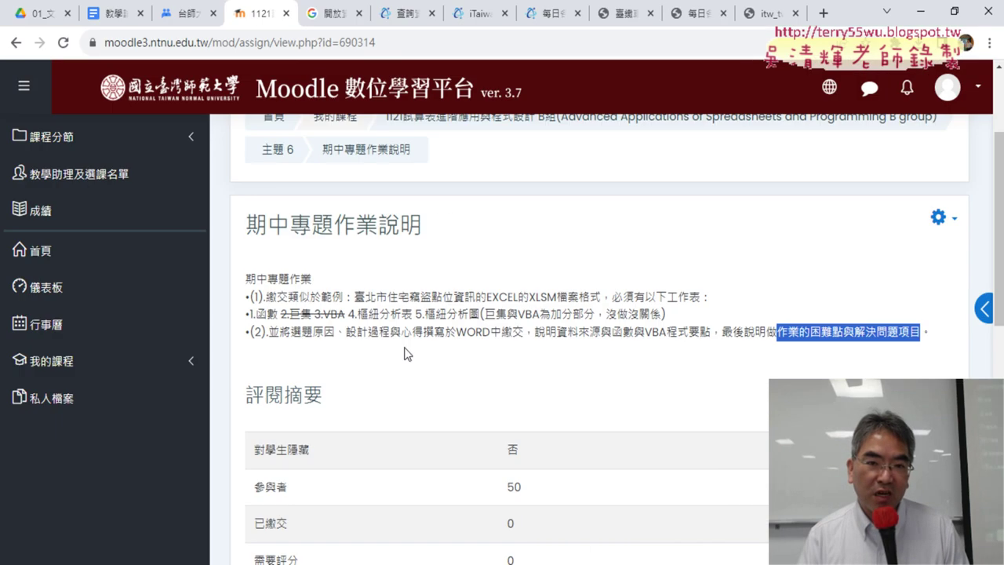
Open the iTaiwan hotspot dataset page, review its title, and return to the Excel workbook.
mouse_move(473, 14)
left_mouse_down()
mouse_move(351, 24)
mouse_move(314, 43)
left_mouse_up()
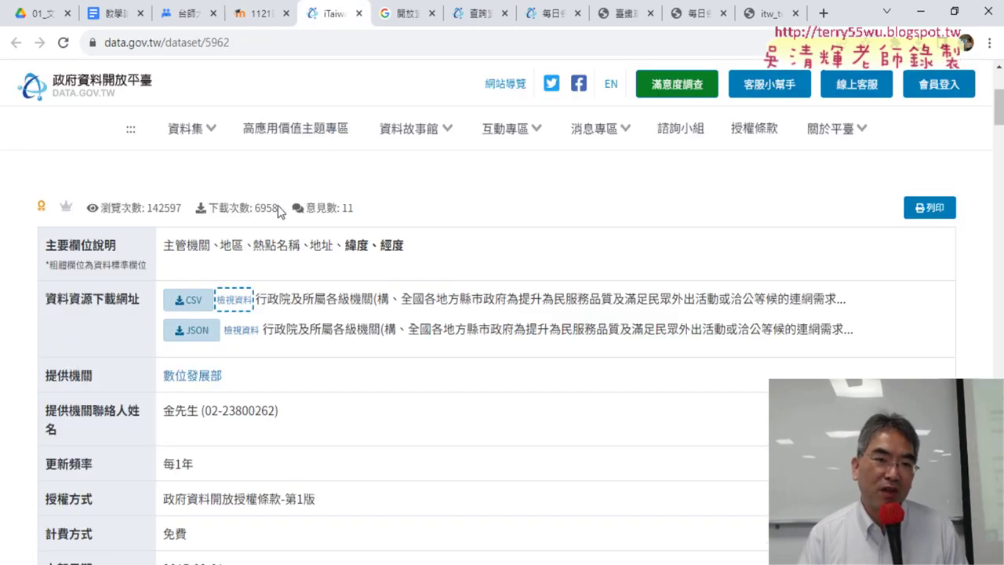
scroll(280, 180, "up", 3)
mouse_move(307, 218)
left_mouse_down()
mouse_move(691, 243)
mouse_move(704, 211)
left_mouse_up()
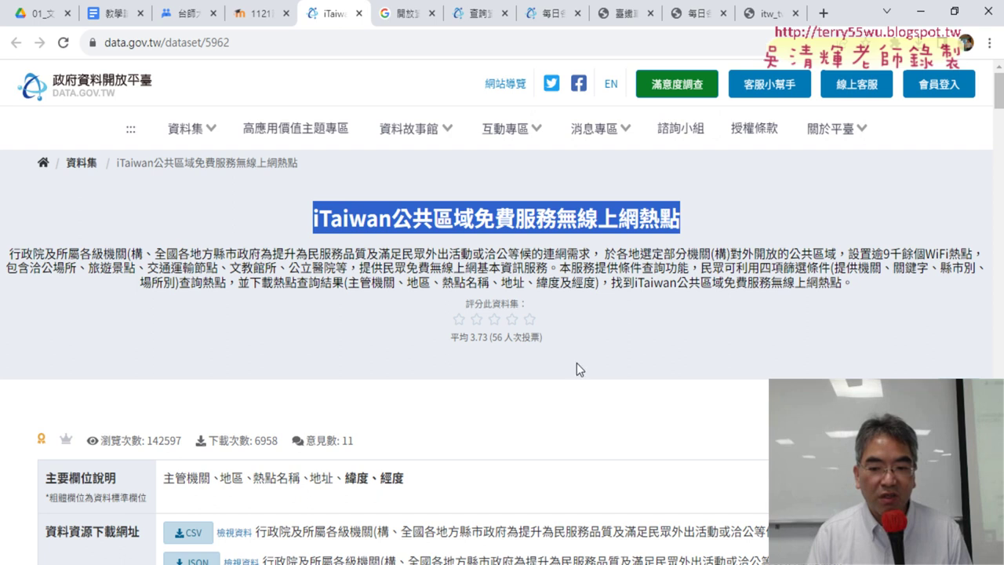
left_click(555, 477)
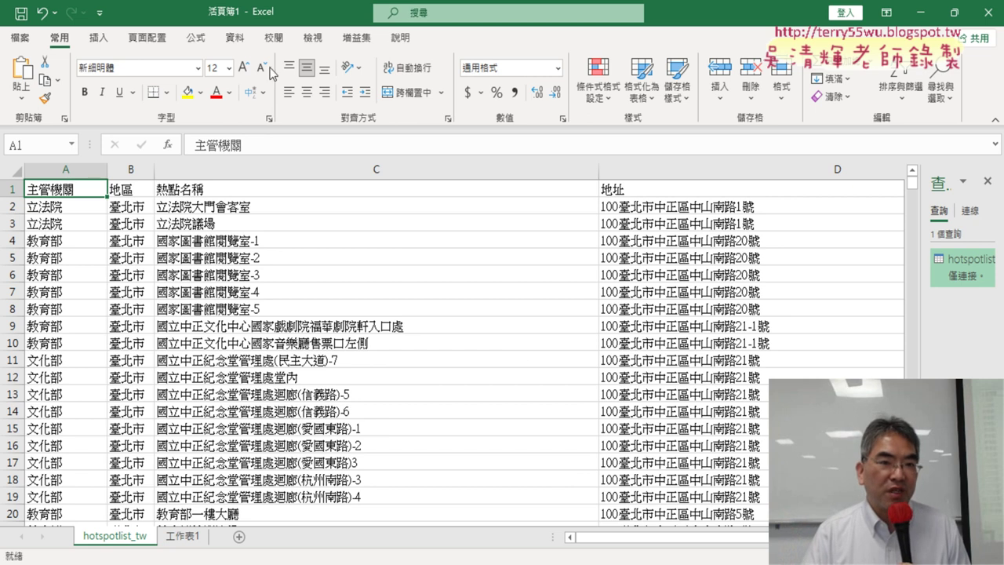
Start a Text/CSV import of hotspotlist_tw from Downloads, then cancel the Import Data dialog.
left_click(237, 39)
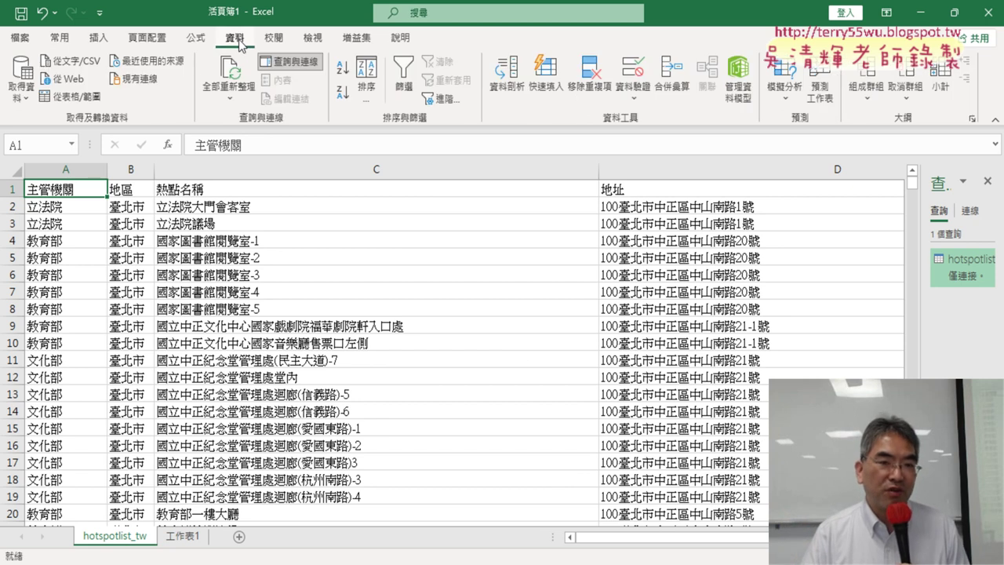
left_click(76, 69)
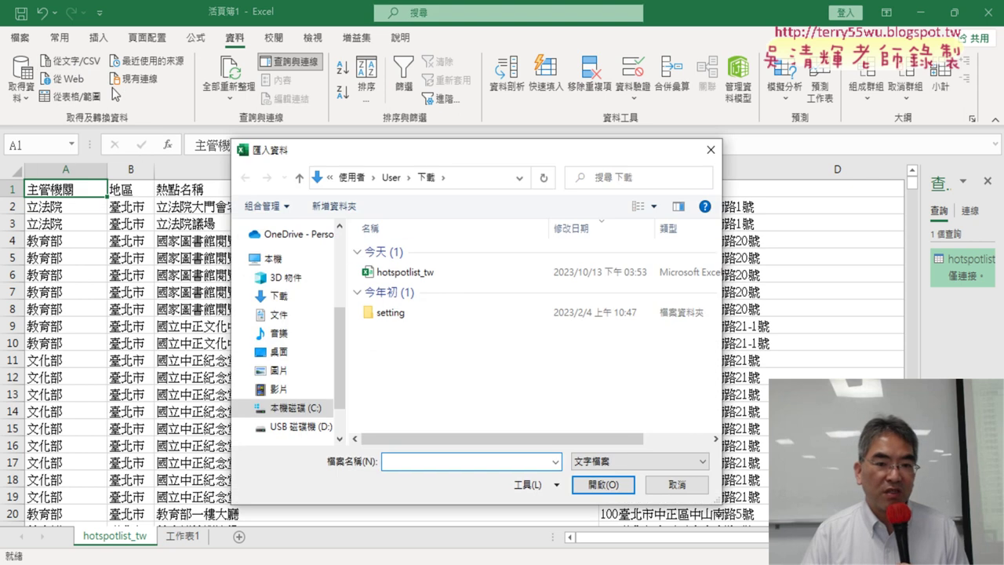
left_click(396, 274)
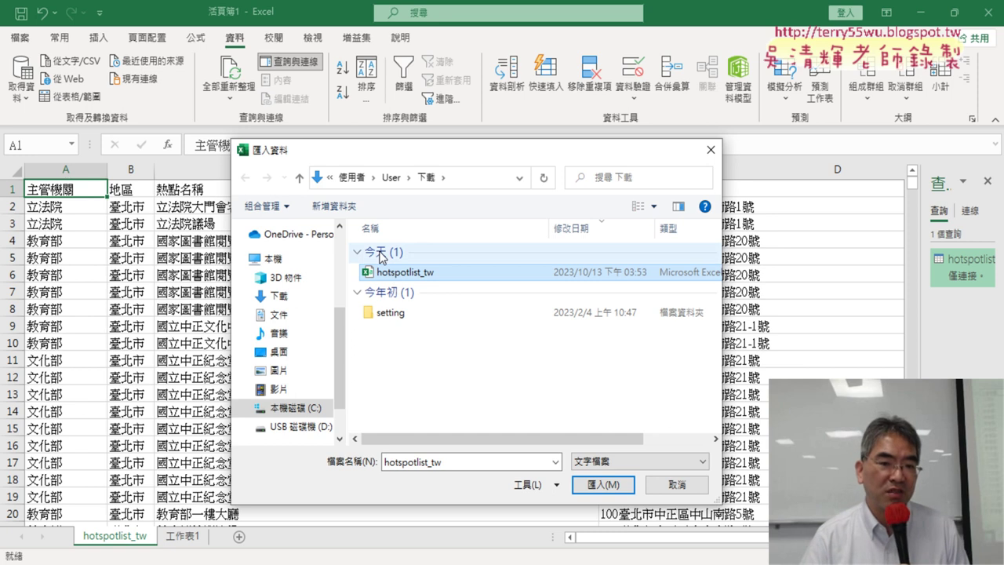
left_click(661, 486)
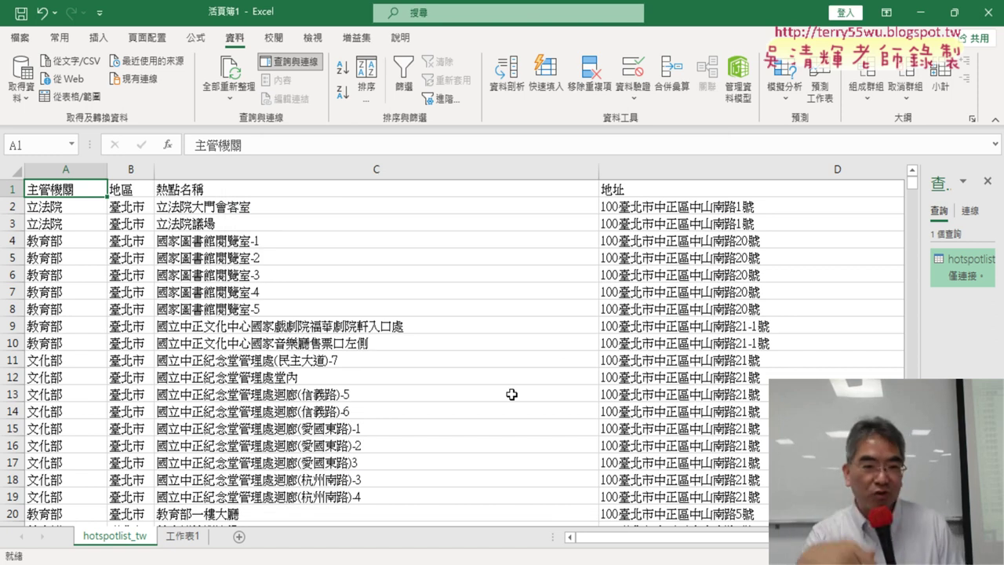
Close the Queries & Connections pane and dismiss the Get Data source list without importing.
left_click(988, 180)
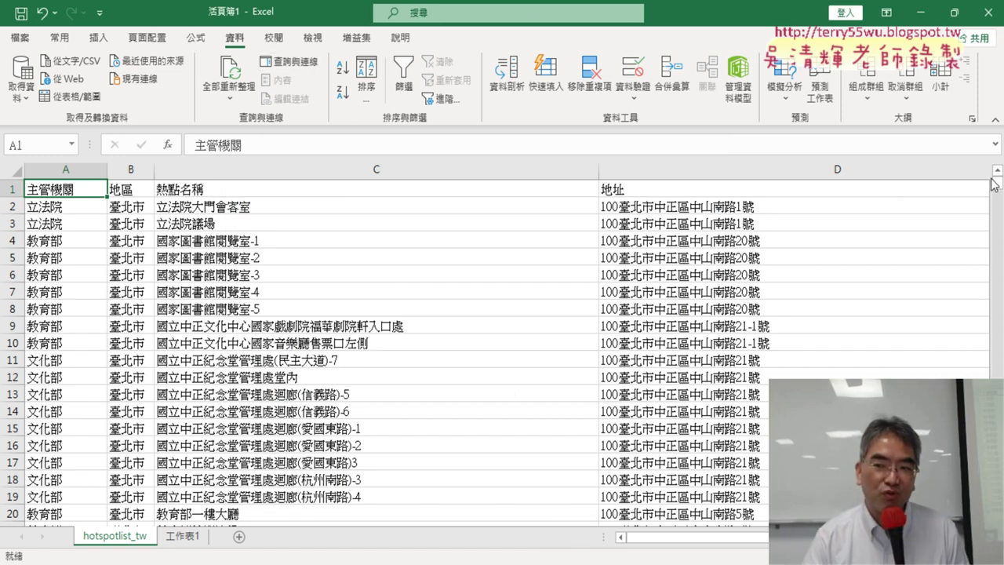
left_click(21, 78)
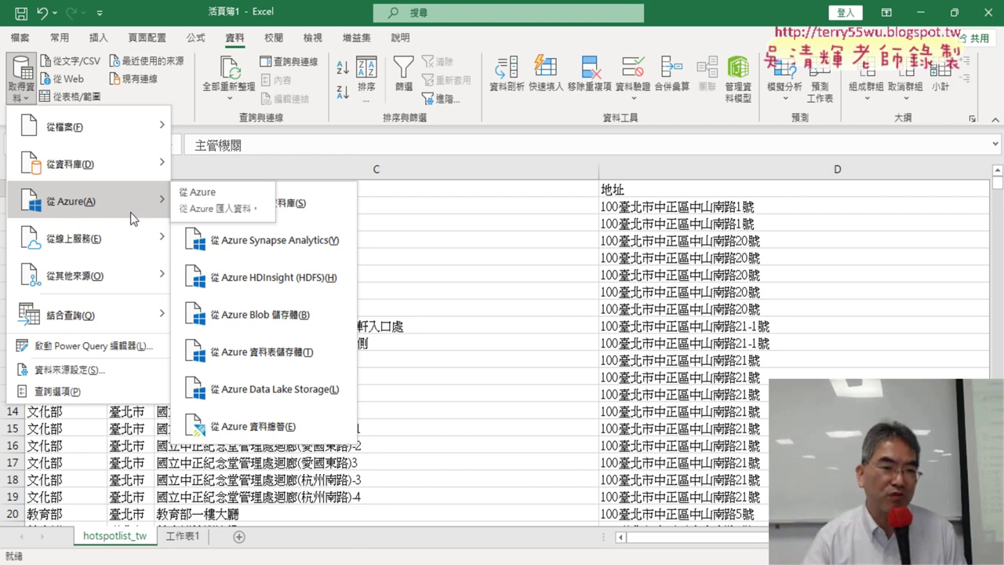
mouse_move(88, 127)
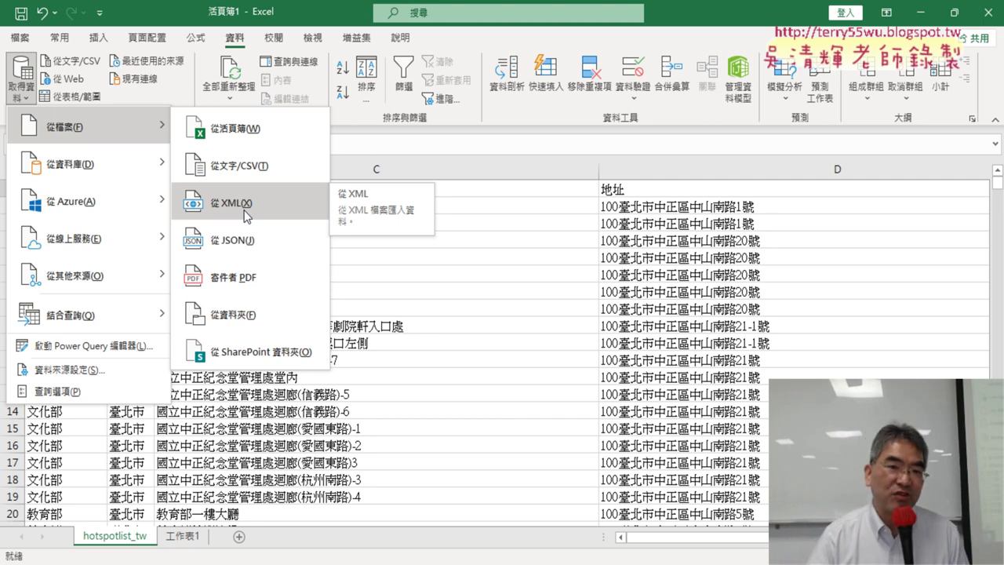
left_click(458, 324)
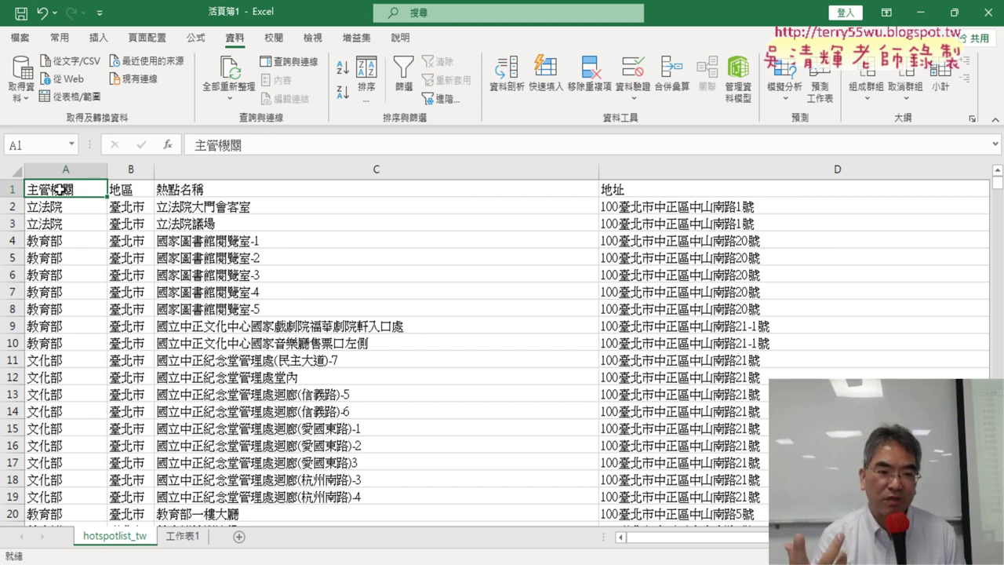
key("Down")
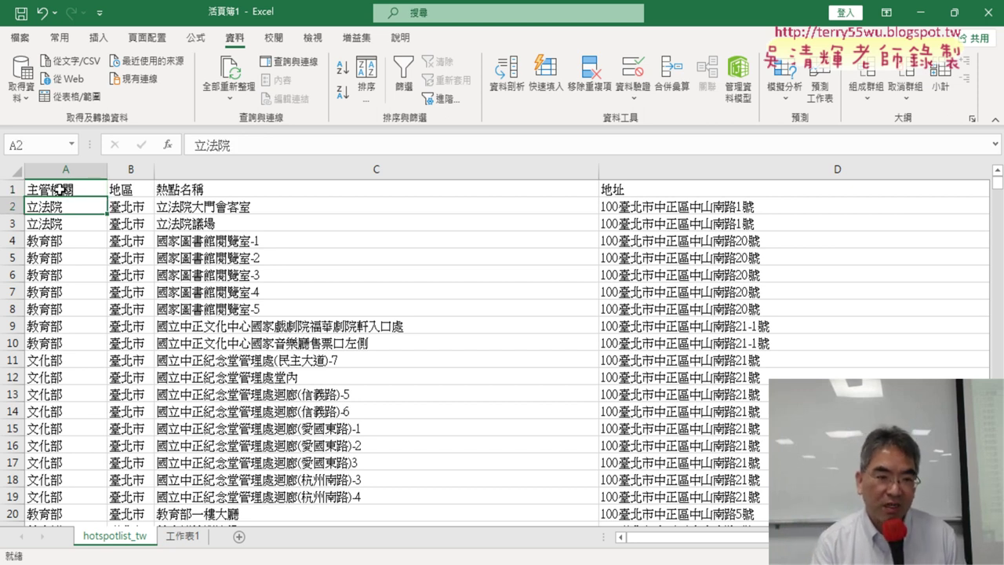
key("Down")
key("Down")
key("Down")
key("Down")
key("Down")
key("Down")
key("Down")
key("Down")
key("Down")
key("Down")
key("Down")
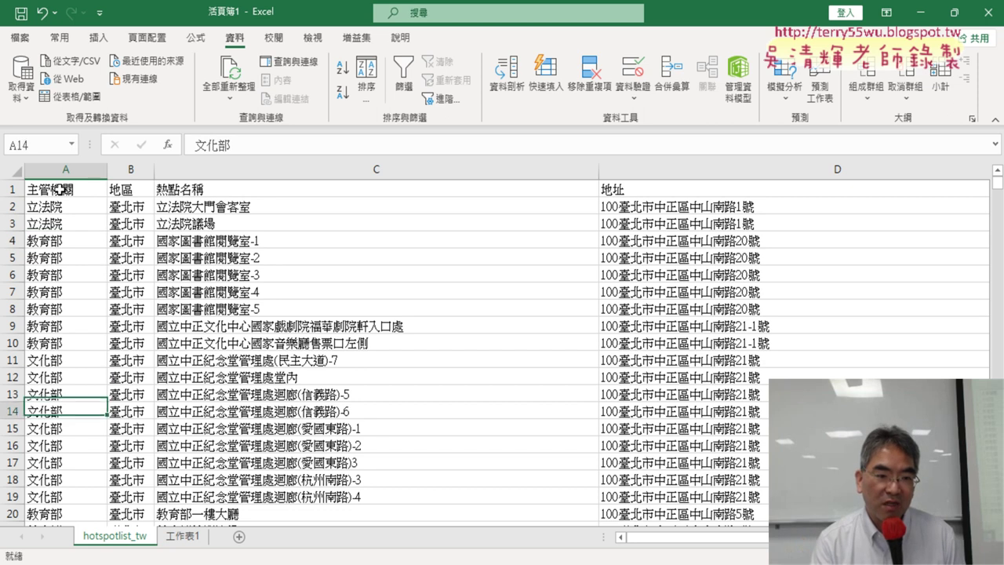
key("Down")
key("Down")
key("Down")
key("Down")
key("Down")
key("Down")
key("Down")
key("Down")
key("Down")
key("Down")
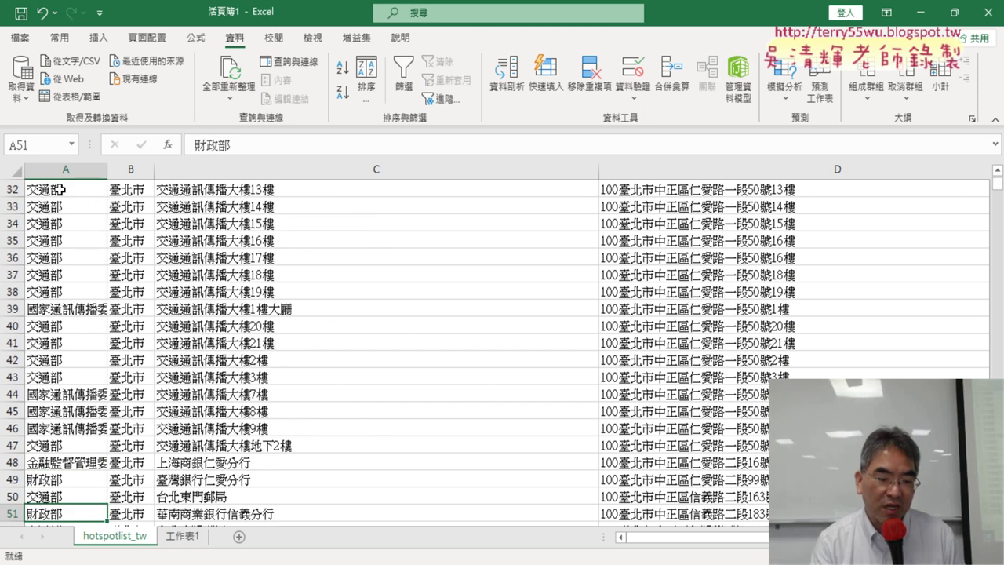
key("Down")
key("Down")
key("Down")
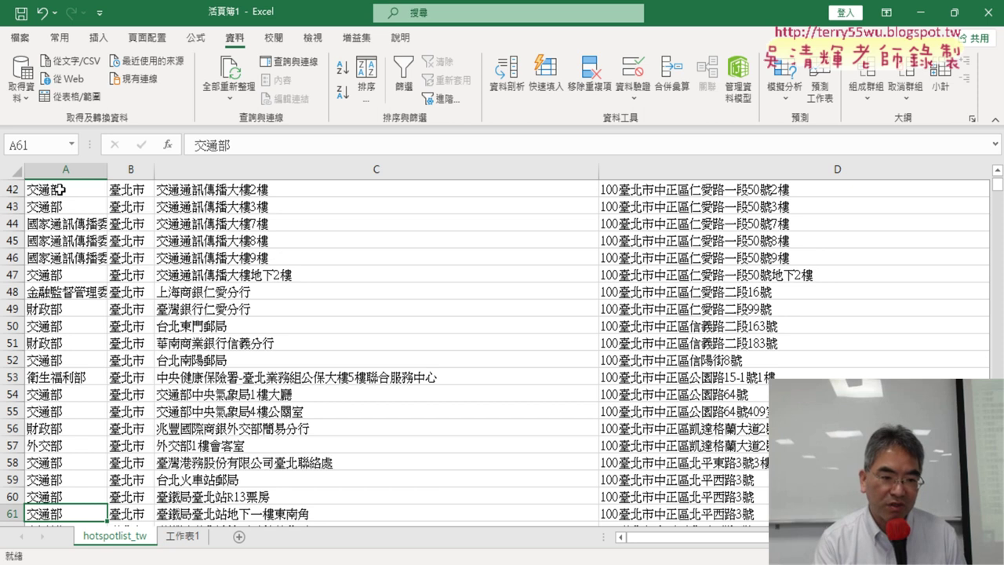
key("ctrl+Down")
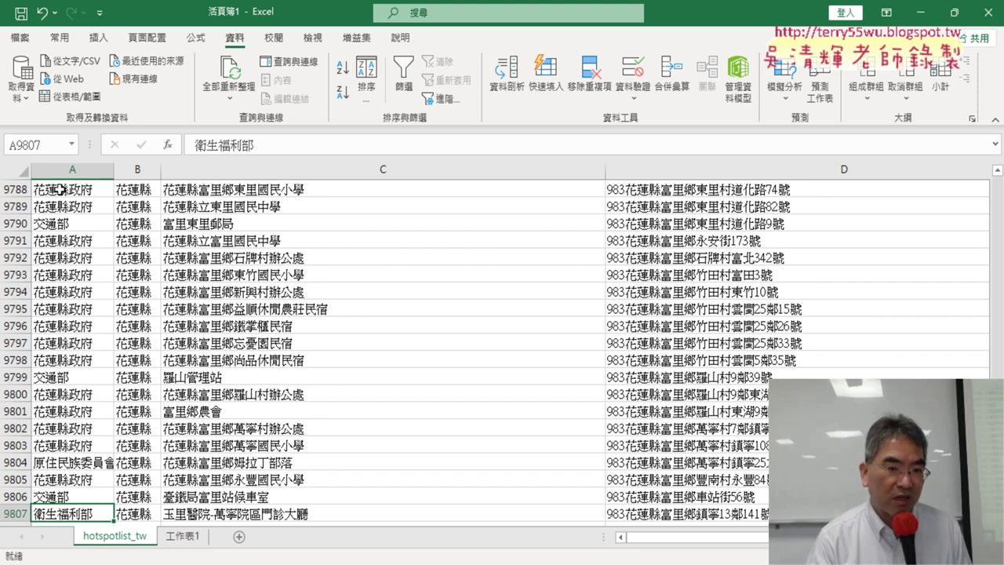
key("ctrl+Home")
key("Right")
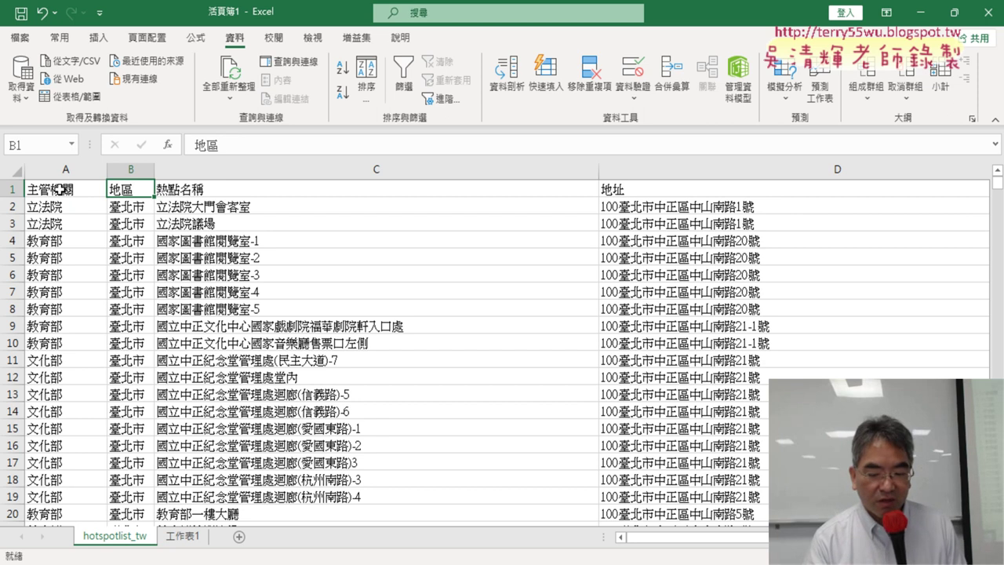
Browse the 地區, 熱點名稱, 地址 and 主管機關 columns of the hotspot list.
key("Down")
key("Down")
key("Down")
key("Down")
key("Down")
key("Down")
key("Down")
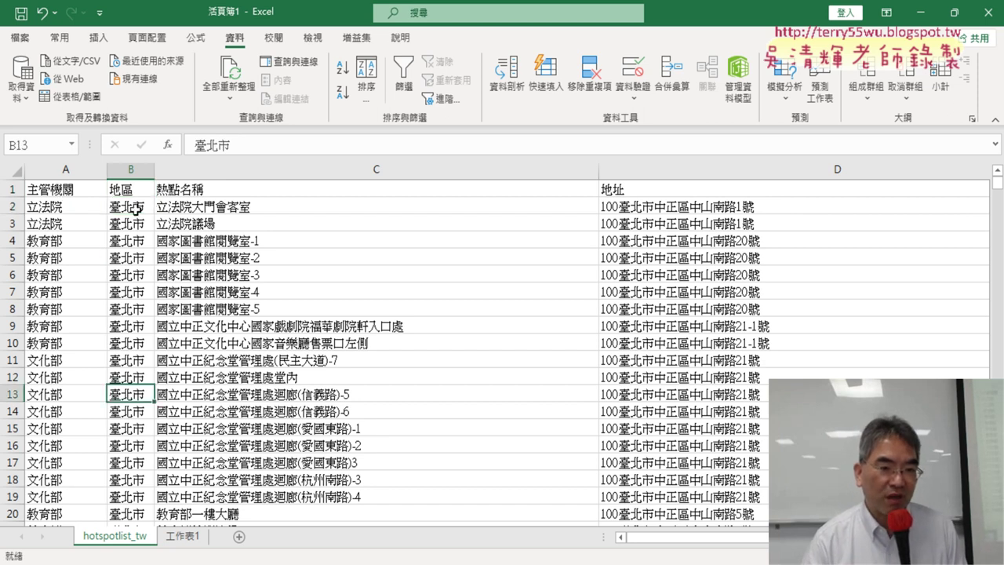
left_click(134, 170)
scroll(181, 267, "down", 5)
scroll(181, 267, "down", 10)
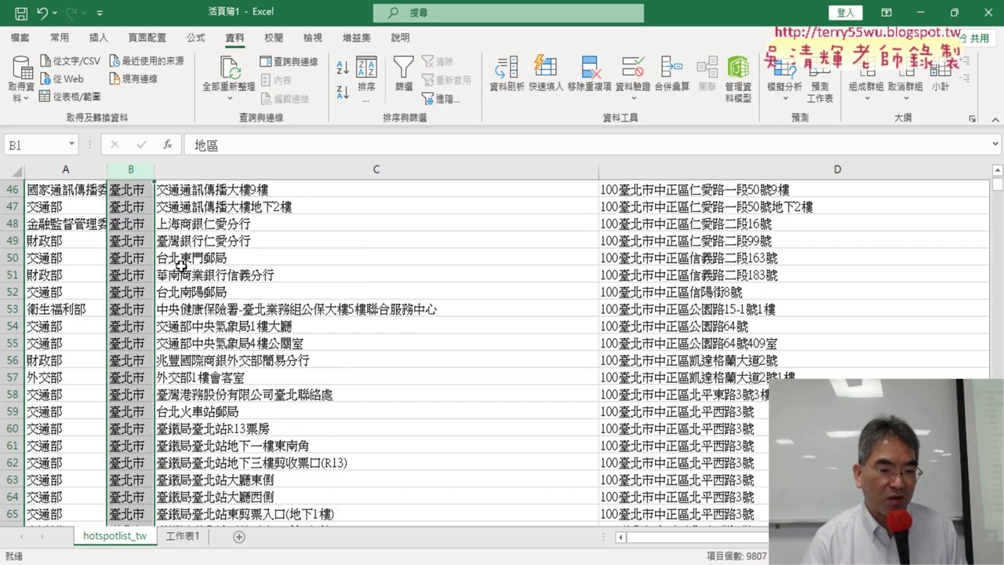
scroll(181, 266, "down", 10)
scroll(182, 266, "down", 8)
scroll(181, 266, "down", 7)
scroll(181, 266, "down", 5)
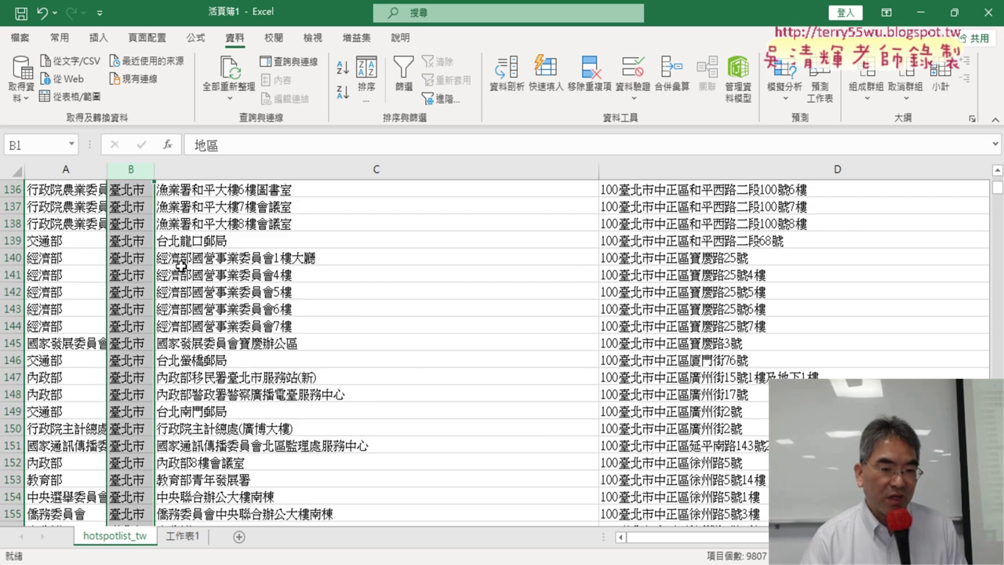
scroll(181, 266, "up", 6)
scroll(182, 266, "up", 6)
scroll(181, 266, "up", 12)
scroll(181, 266, "up", 5)
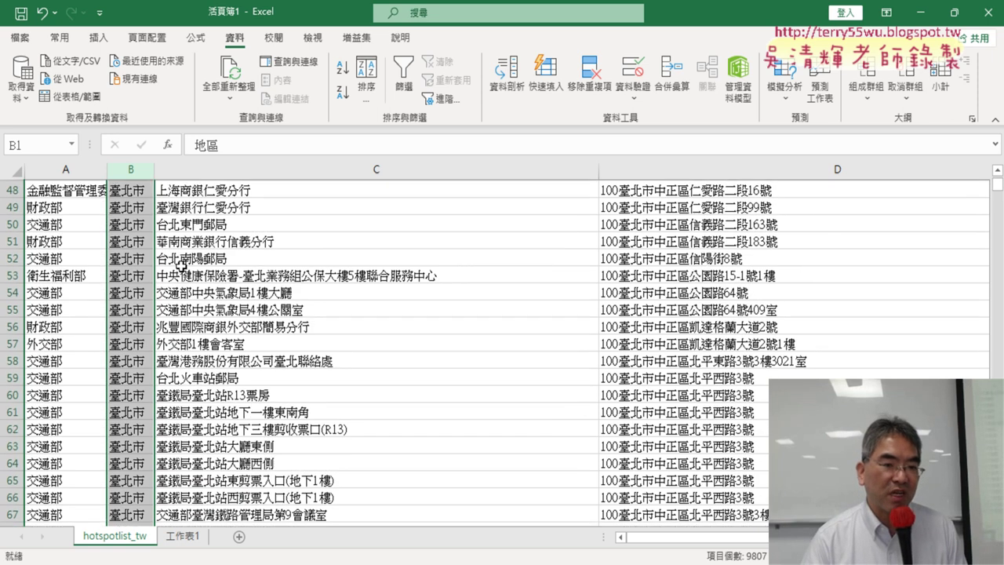
scroll(181, 266, "up", 10)
scroll(181, 266, "up", 5)
left_click_drag(148, 199, 185, 168)
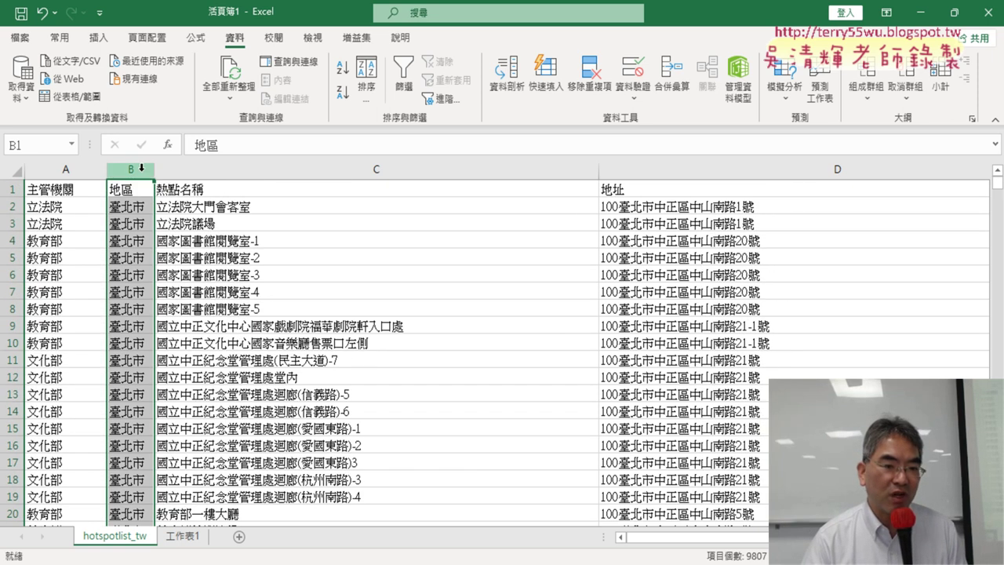
left_click(238, 168)
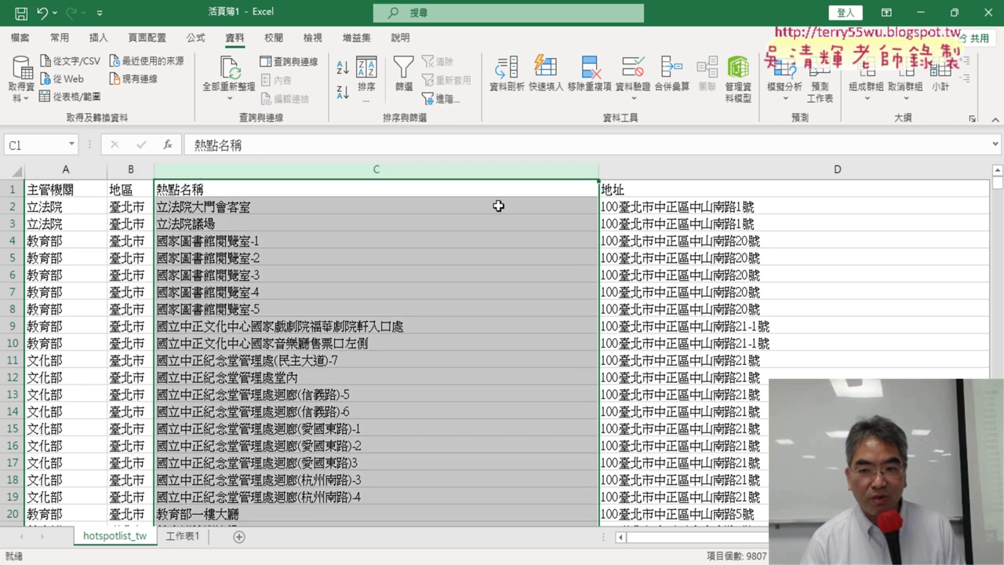
left_click(747, 169)
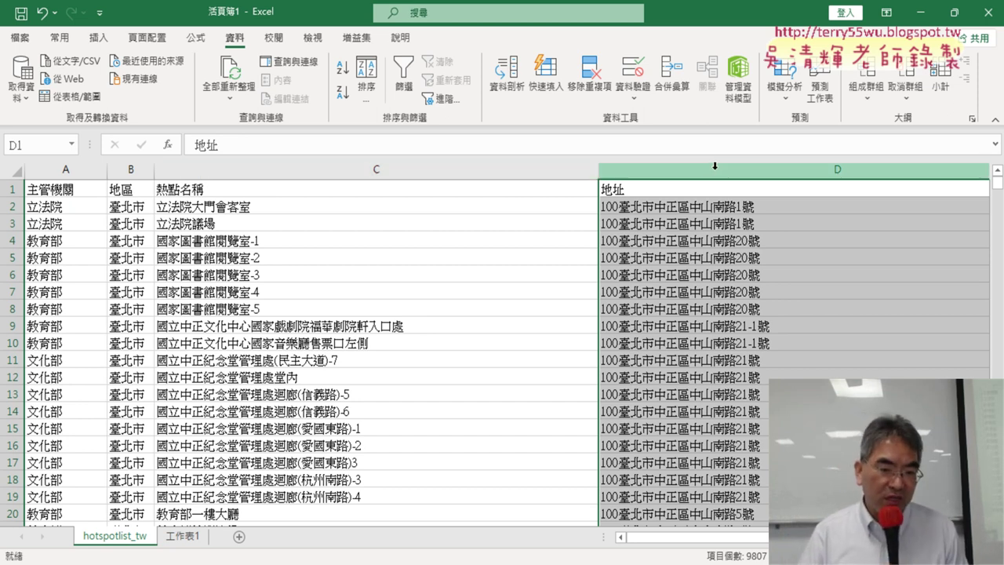
left_click(130, 170)
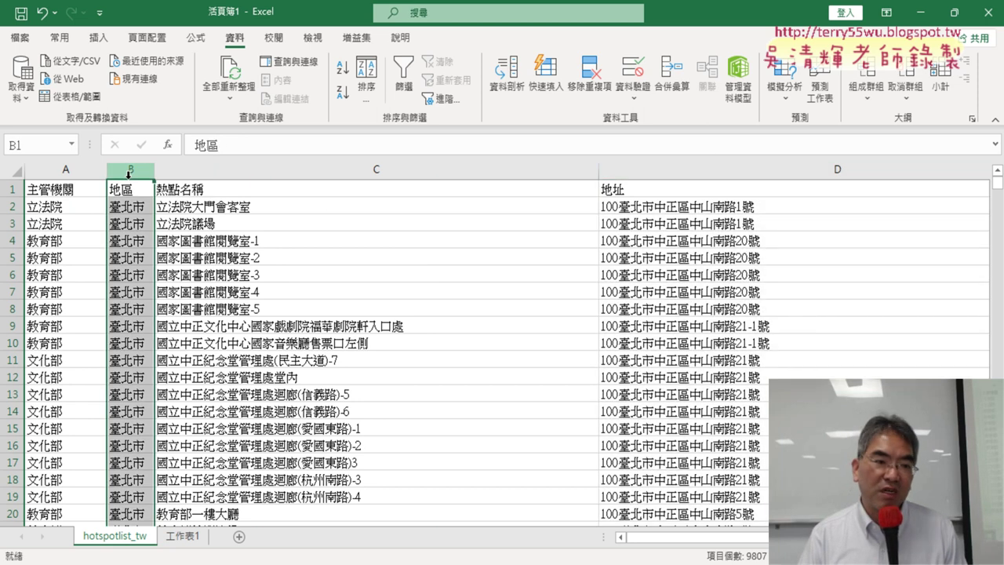
left_click(66, 170)
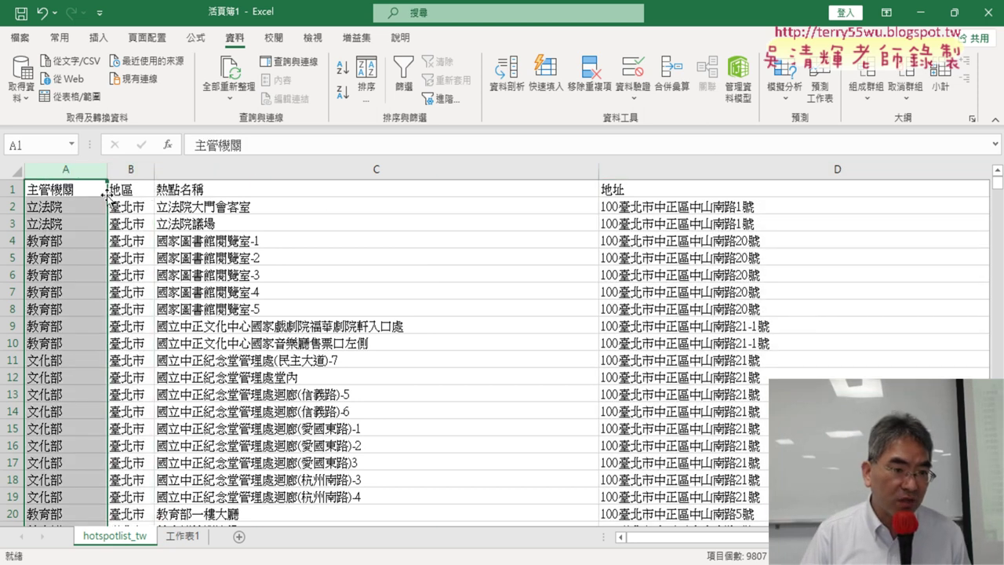
Widen column A so the long 主管機關 agency names show in full.
left_click(84, 223)
scroll(81, 216, "down", 6)
scroll(82, 216, "down", 6)
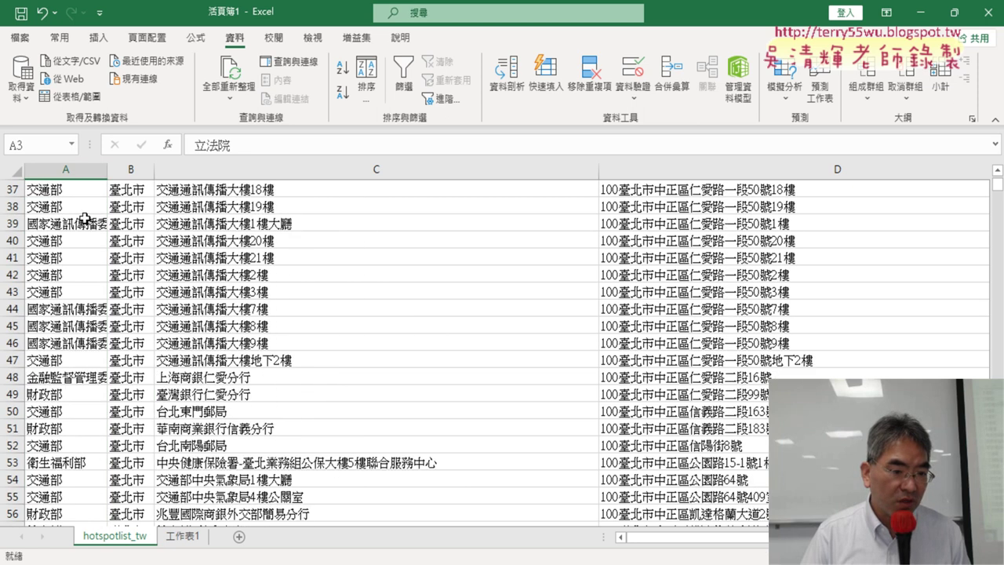
scroll(85, 218, "down", 8)
scroll(84, 218, "down", 8)
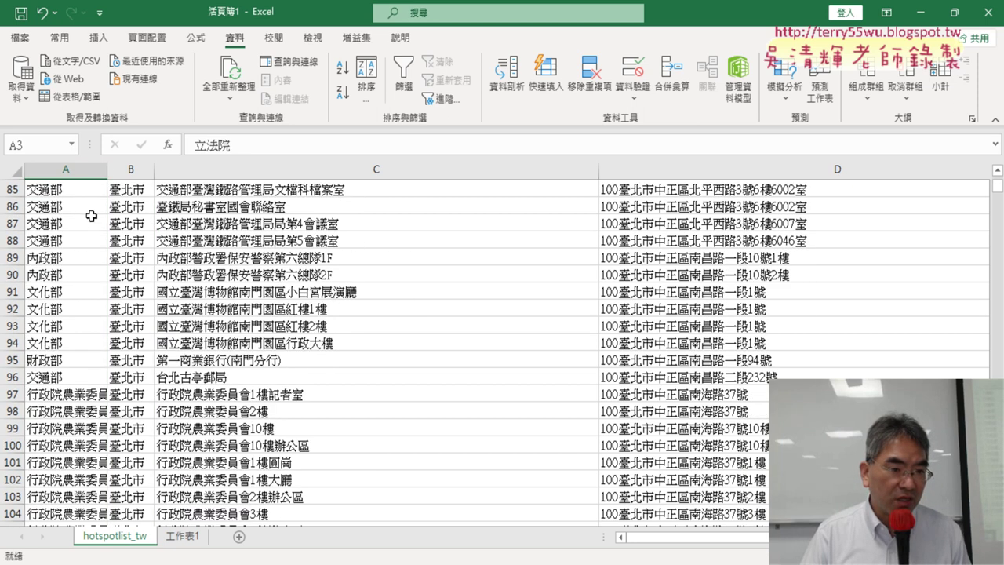
left_click_drag(109, 169, 170, 168)
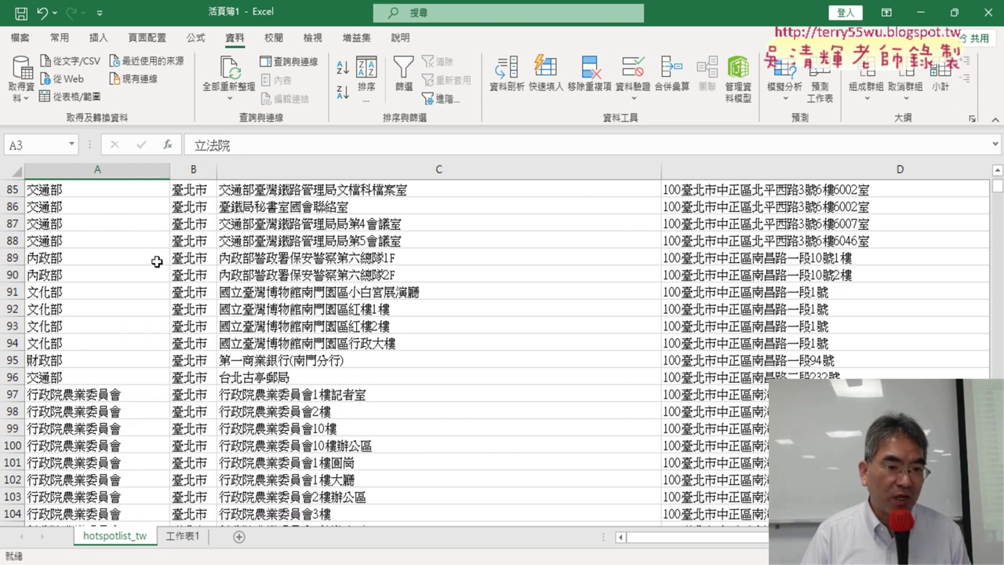
scroll(157, 261, "up", 8)
scroll(157, 261, "up", 10)
Step through neighbouring agency and district cells, then jump to the 地區 header at the top.
left_click(193, 169)
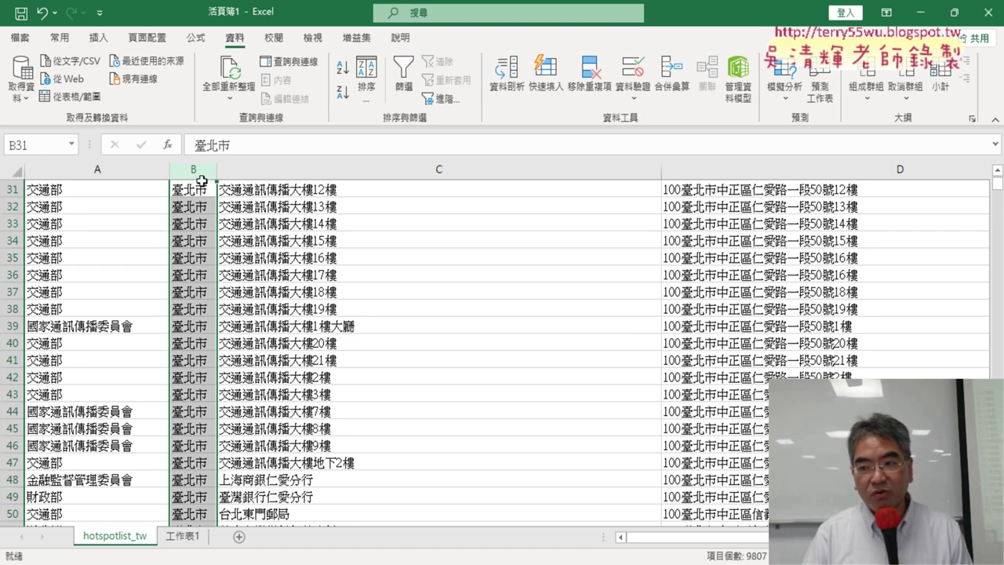
left_click(997, 170)
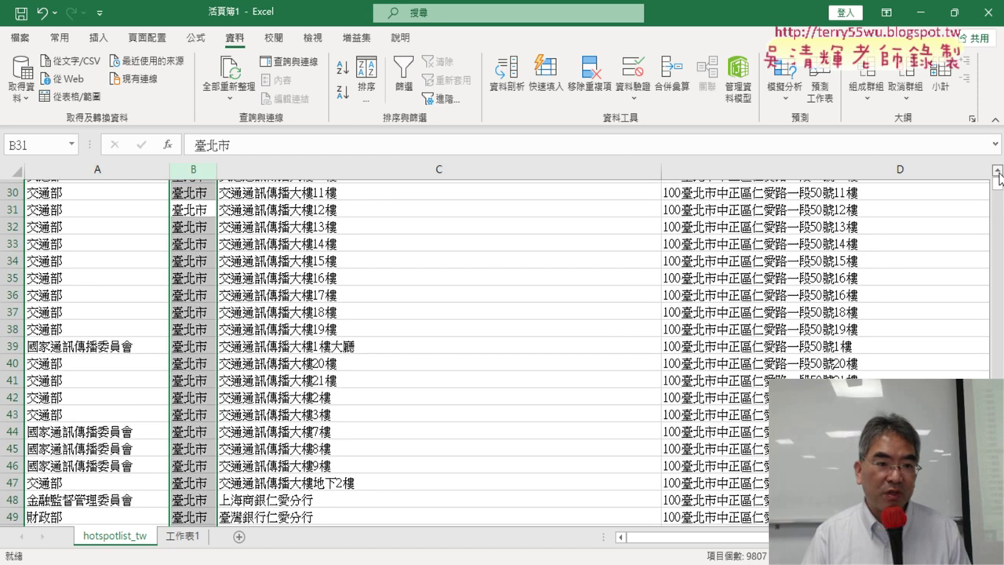
scroll(418, 320, "up", 2)
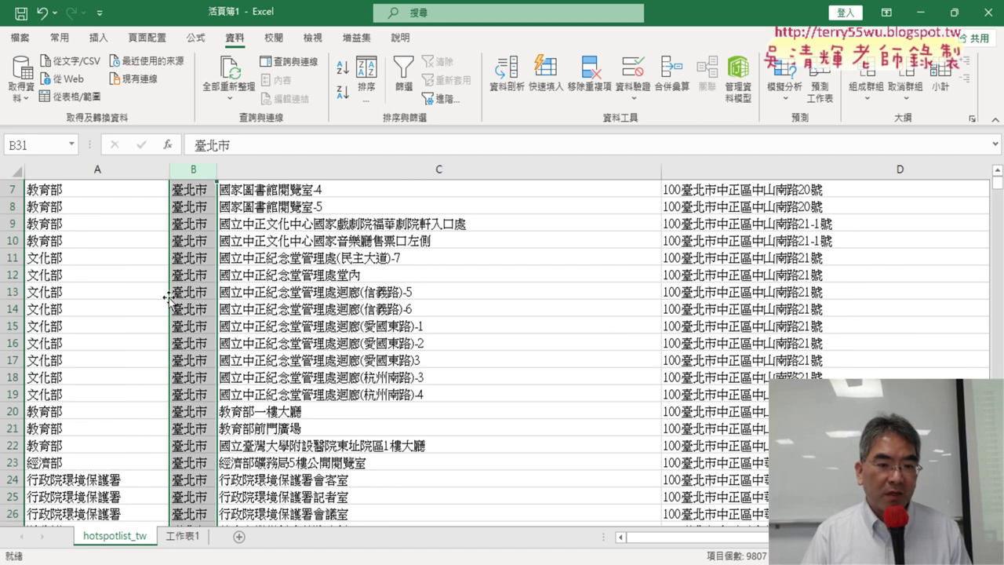
left_click(197, 292)
key("Left")
key("Up")
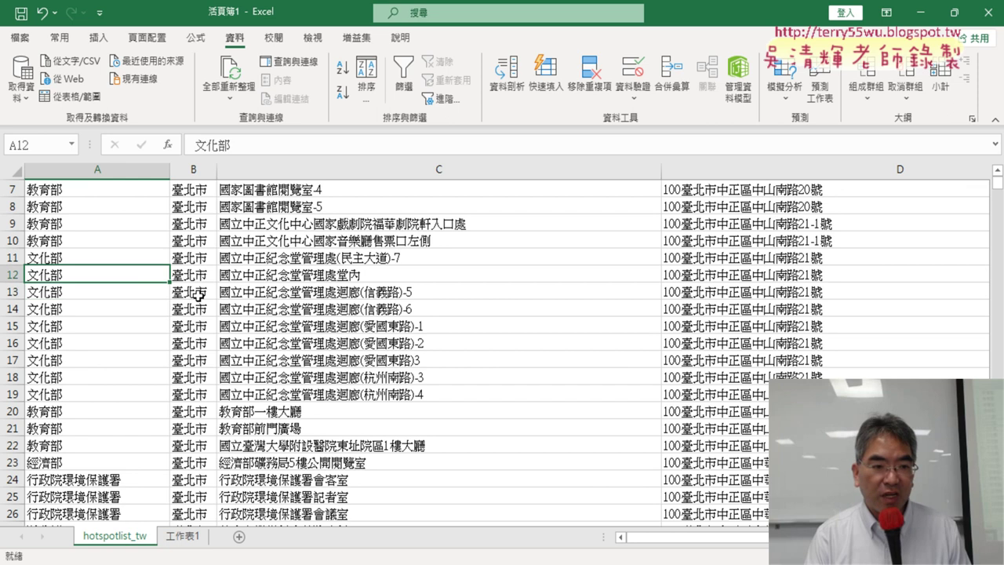
key("Up")
key("Up")
key("Up")
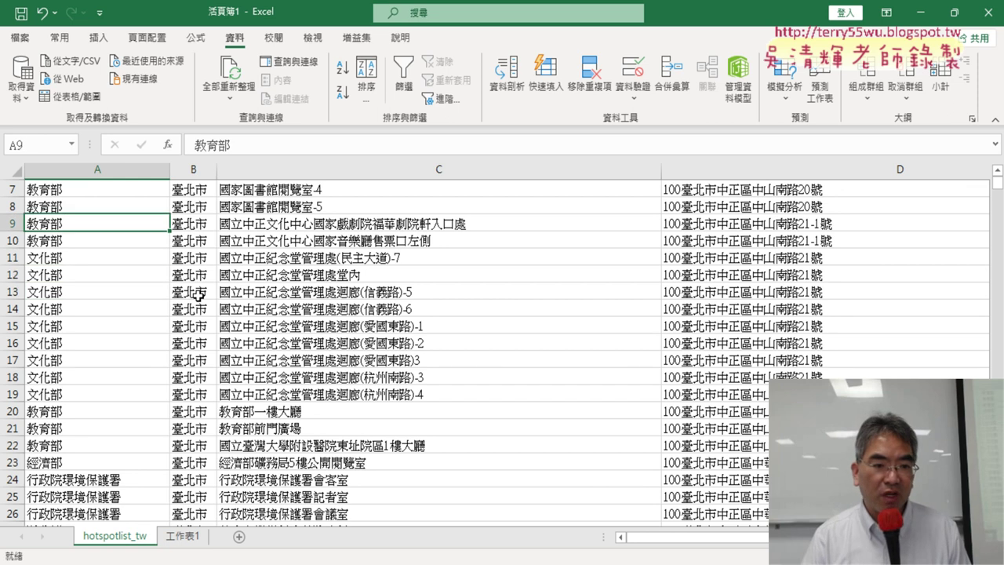
left_click(199, 294)
key("Left")
key("Up")
key("Right")
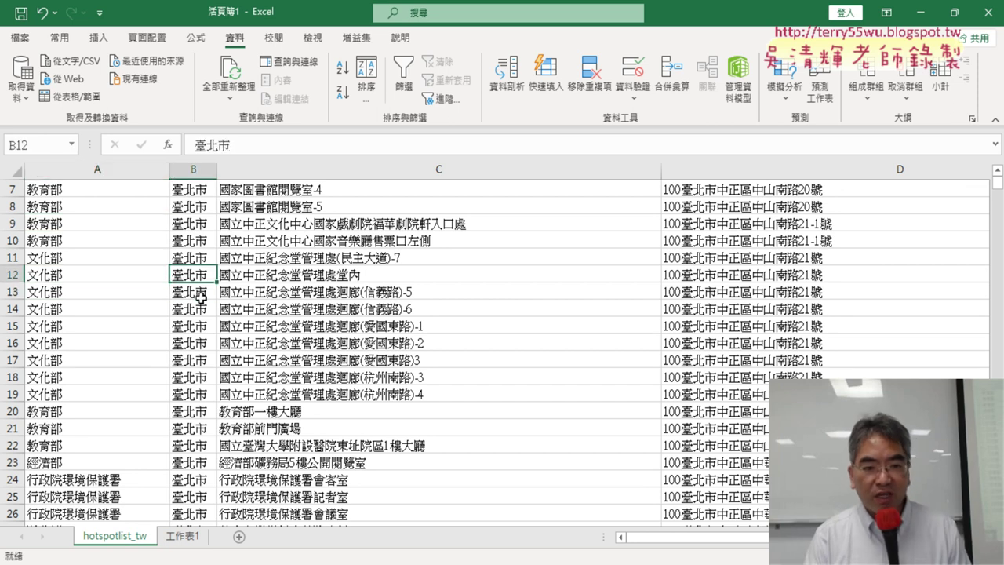
key("ctrl+Up")
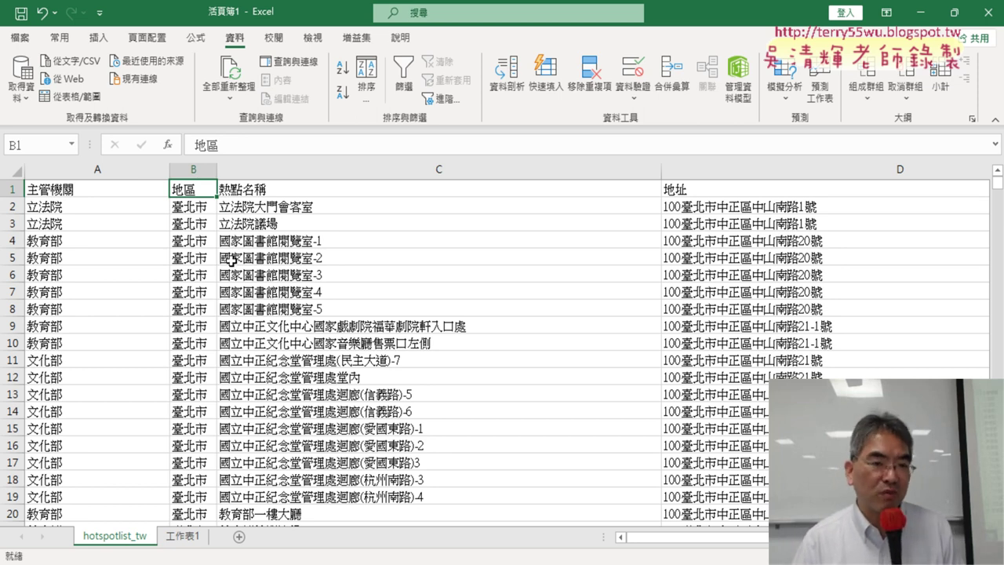
Insert a PivotTable on a new worksheet from source range hotspotlist_tw!$A$1:$F$9807.
left_click(99, 38)
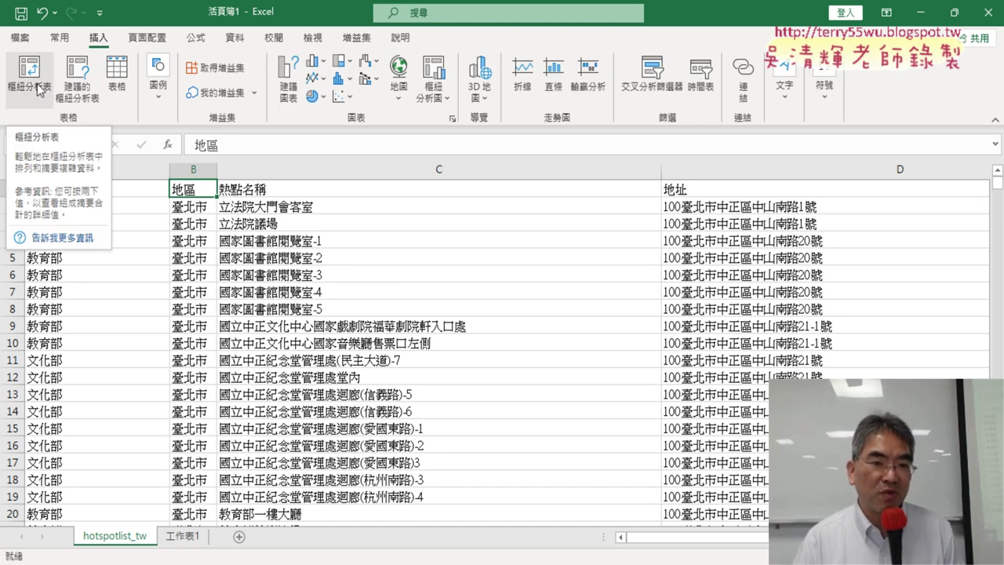
left_click(31, 79)
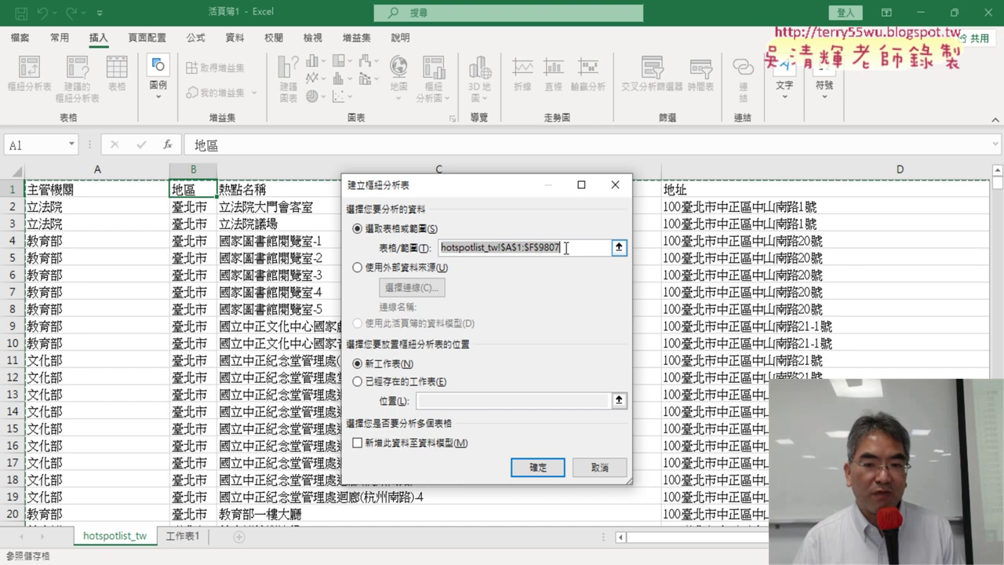
left_click_drag(560, 247, 506, 251)
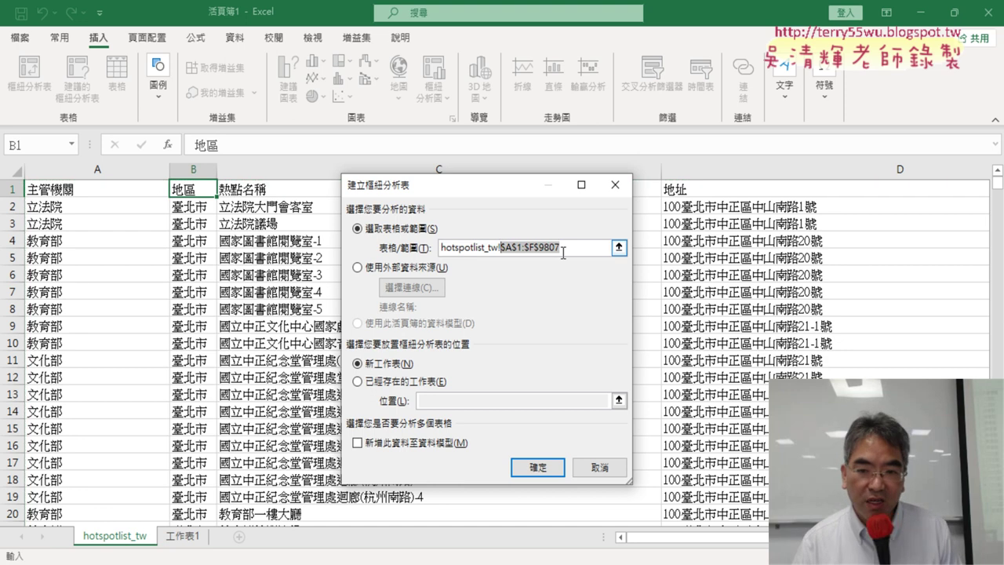
left_click(558, 248)
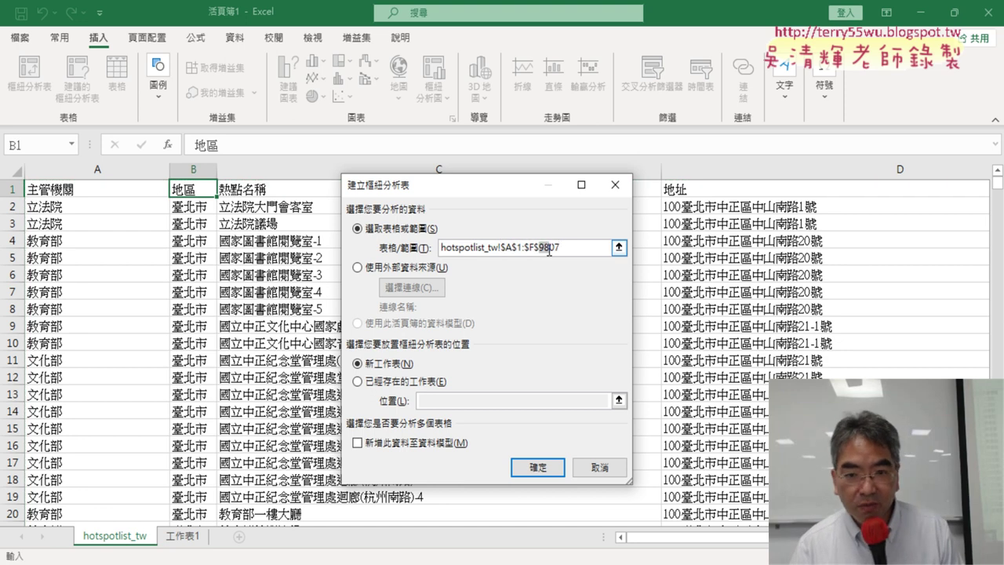
left_click_drag(549, 249, 563, 250)
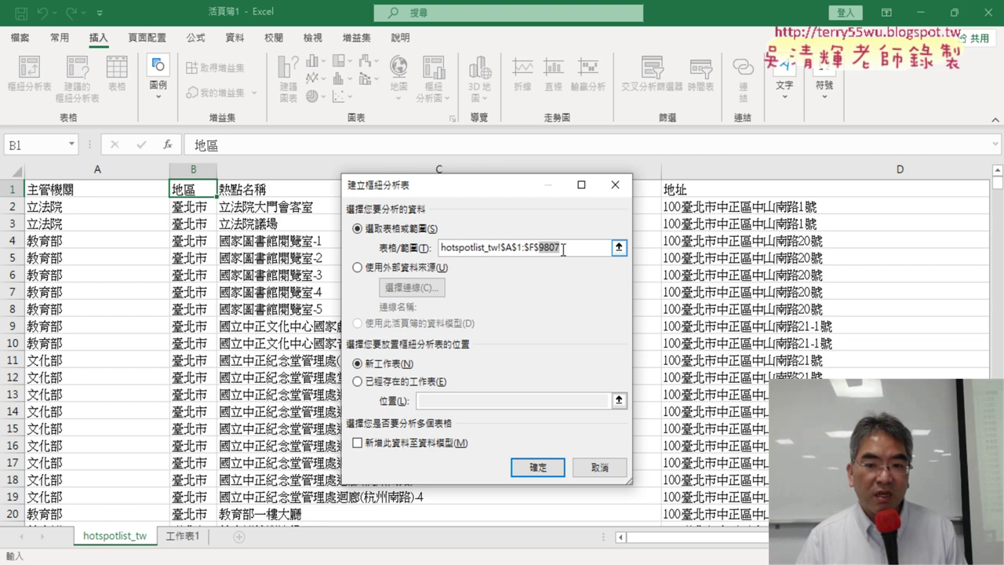
left_click(535, 250)
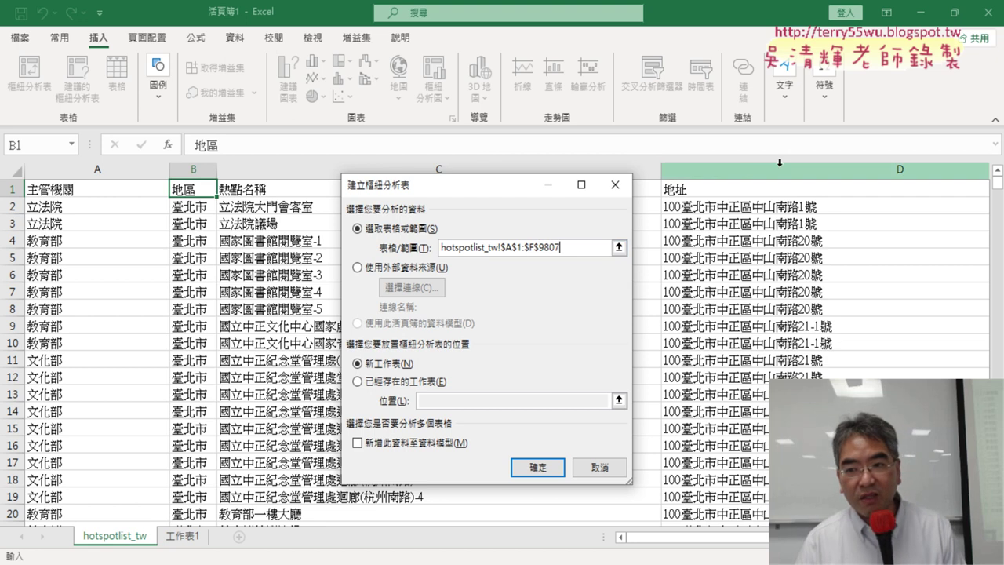
mouse_move(644, 538)
left_mouse_down()
mouse_move(757, 538)
mouse_move(745, 538)
left_mouse_up()
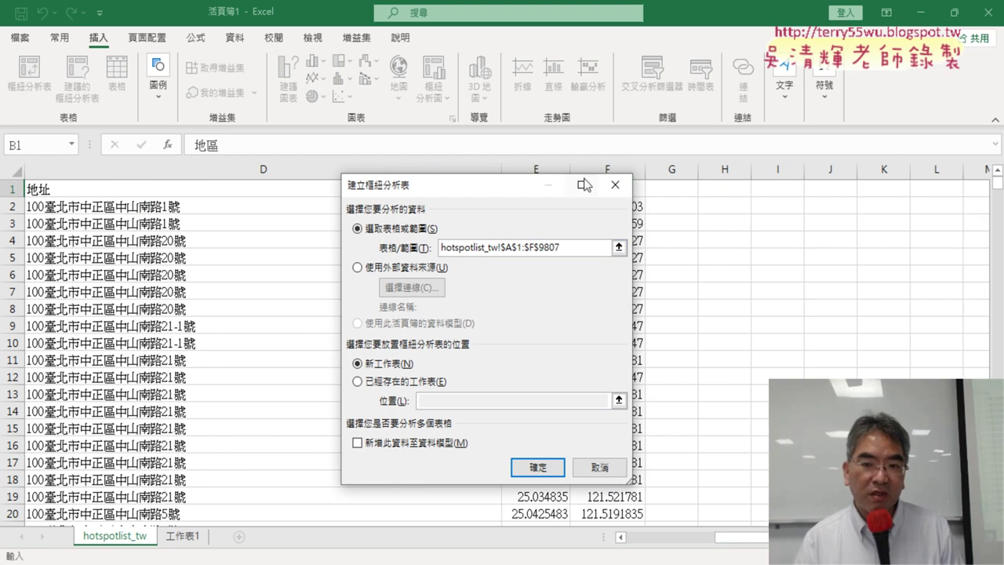
left_click_drag(492, 188, 331, 187)
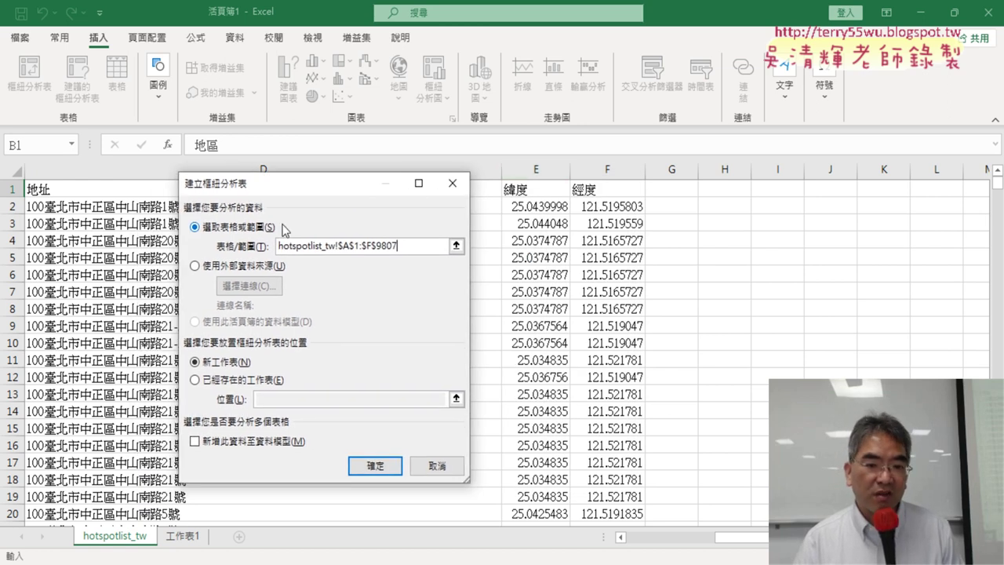
left_click(380, 468)
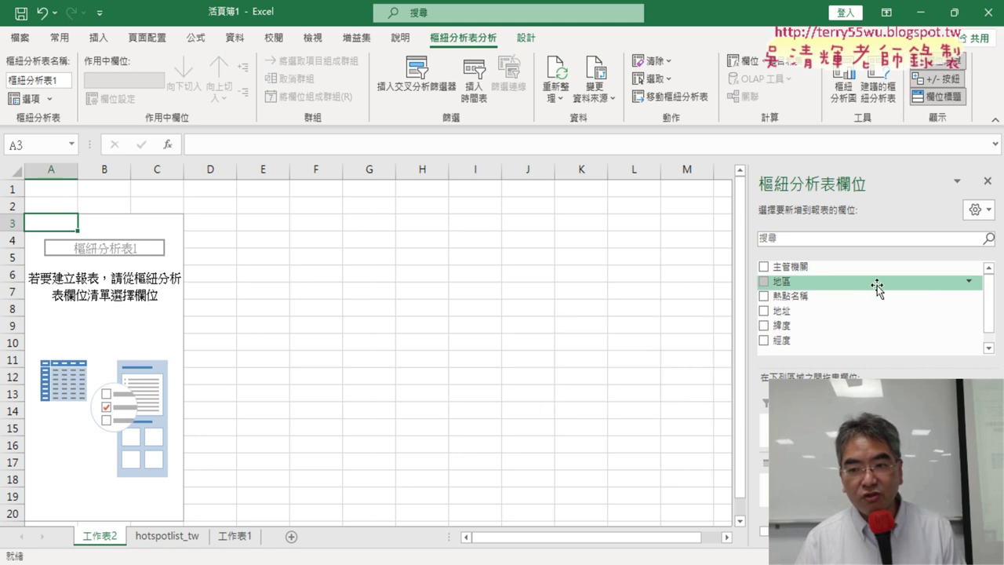
Put 地區 in Rows and a count of 地區 in Values, e.g. 宜蘭縣 539, 高雄市 848.
left_click_drag(820, 283, 816, 359)
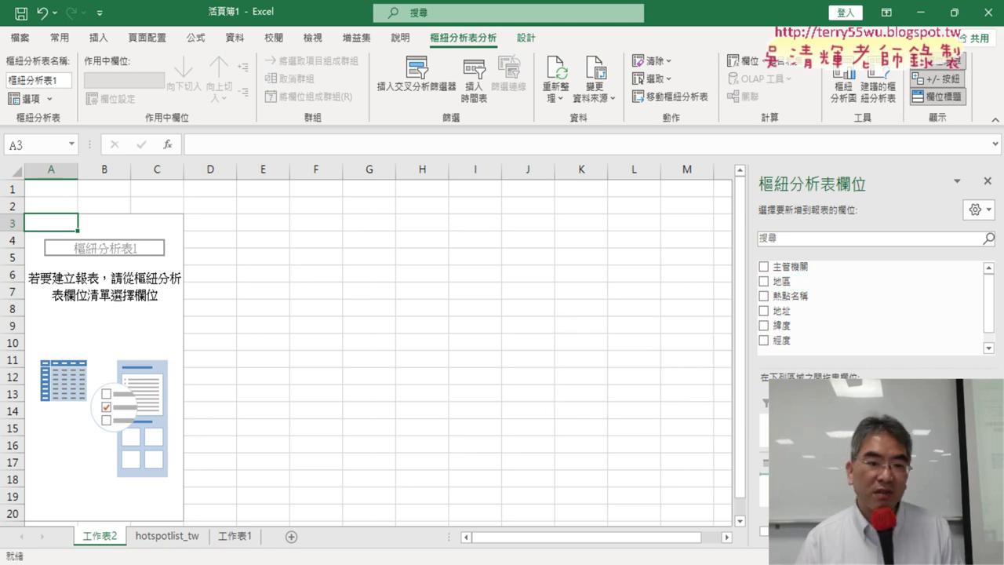
left_click(763, 281)
left_click_drag(811, 289, 918, 494)
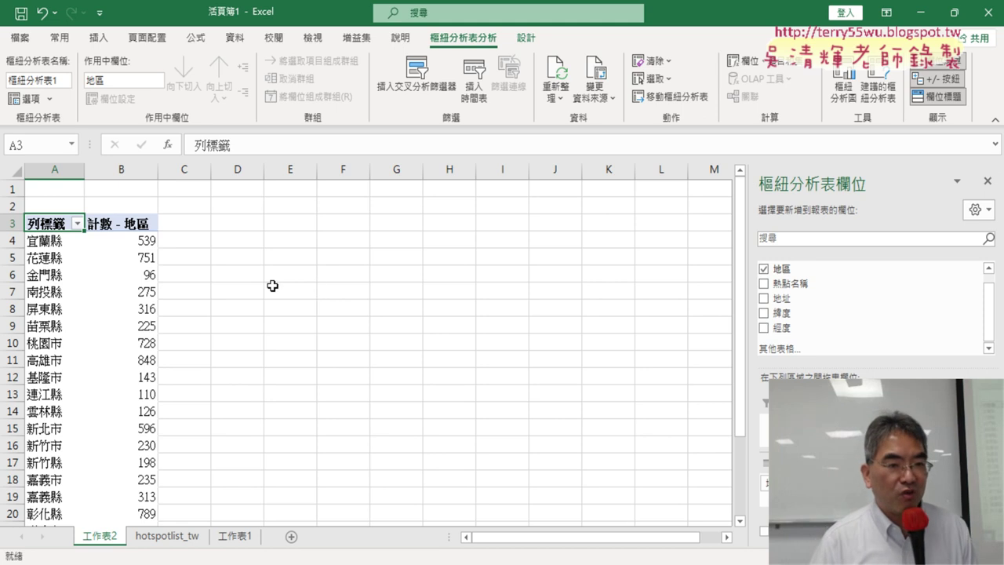
left_click(136, 246)
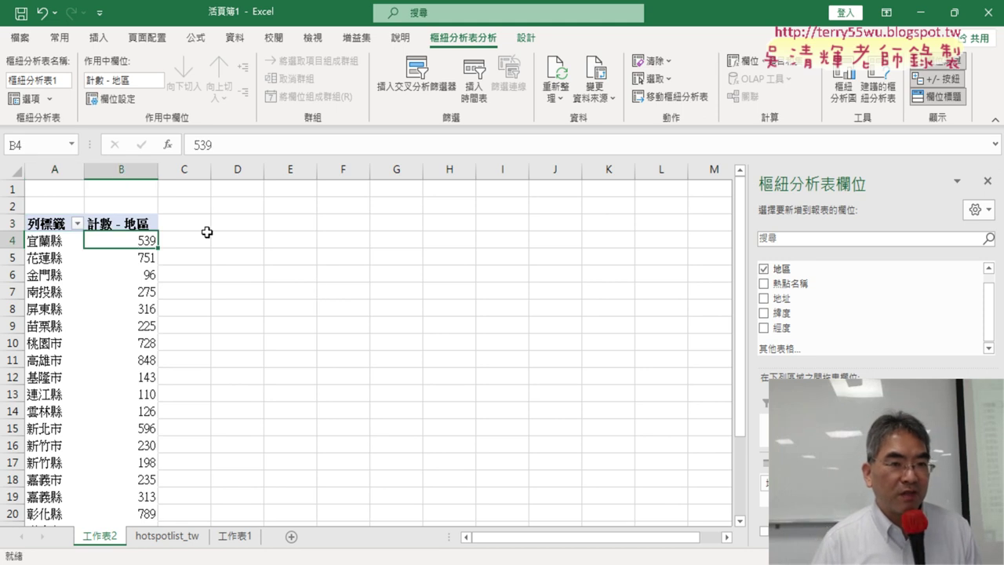
Sort the county counts largest to smallest, putting 臺中市 1721 first with 9806 total.
left_click(235, 40)
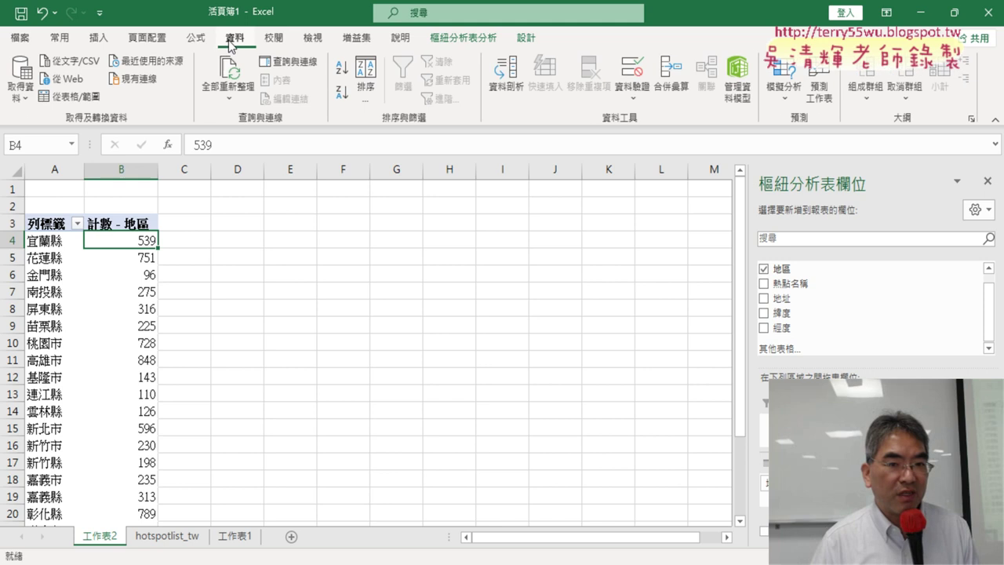
left_click(343, 94)
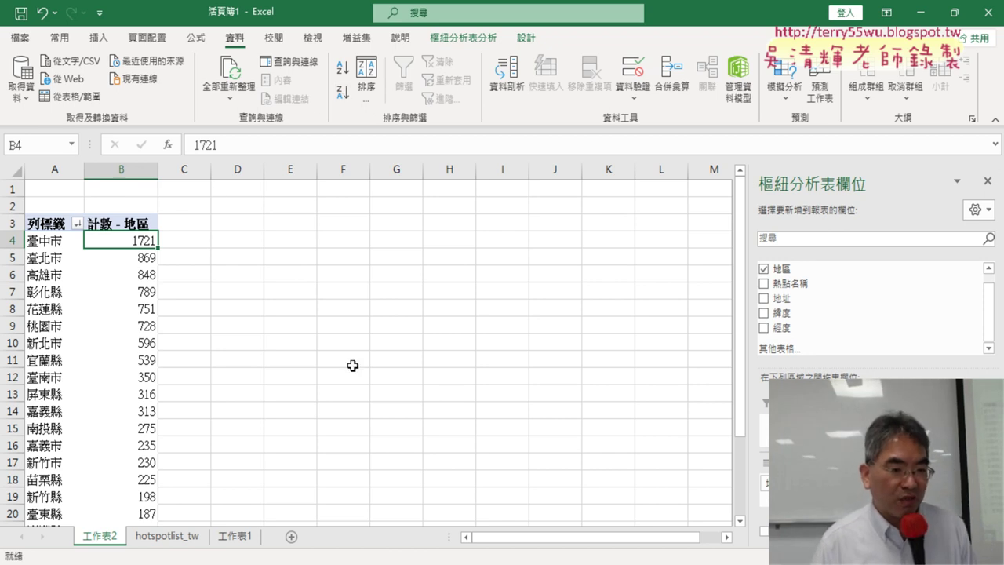
scroll(352, 366, "down", 3)
scroll(353, 366, "down", 1)
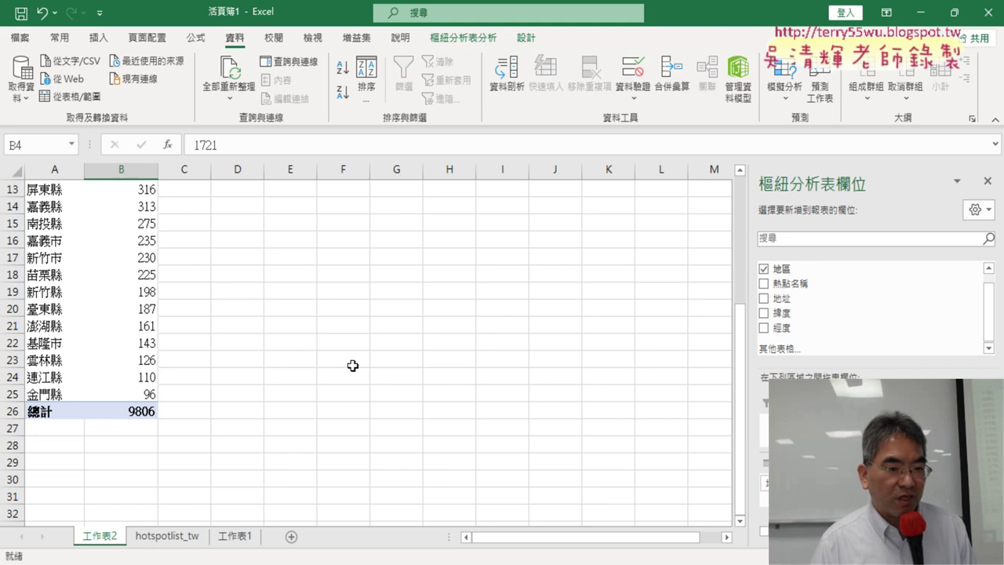
scroll(352, 365, "up", 4)
Apply a Top 10 value filter on Row Labels, from 臺中市 1721 down to 屏東縣 316.
left_click(78, 224)
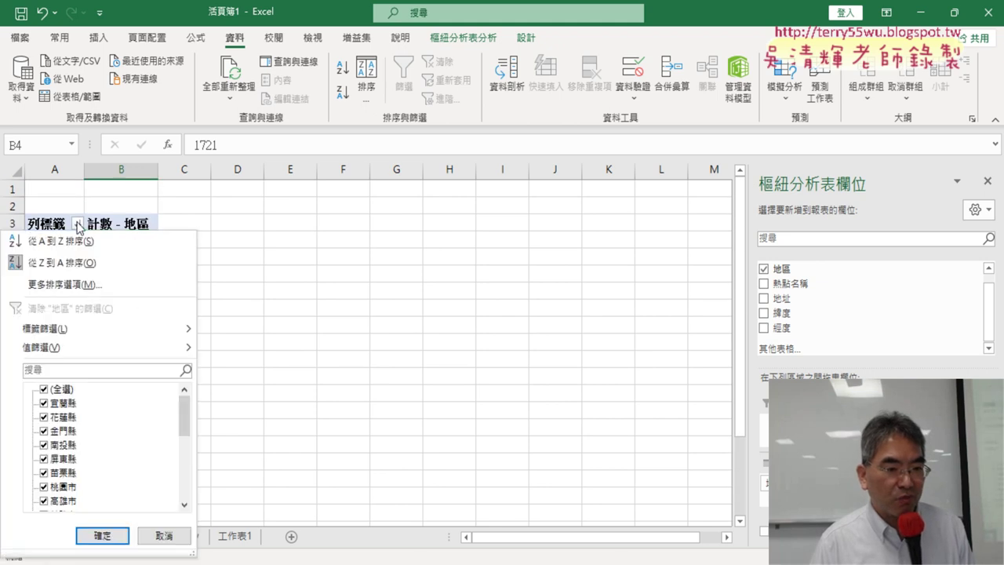
mouse_move(47, 346)
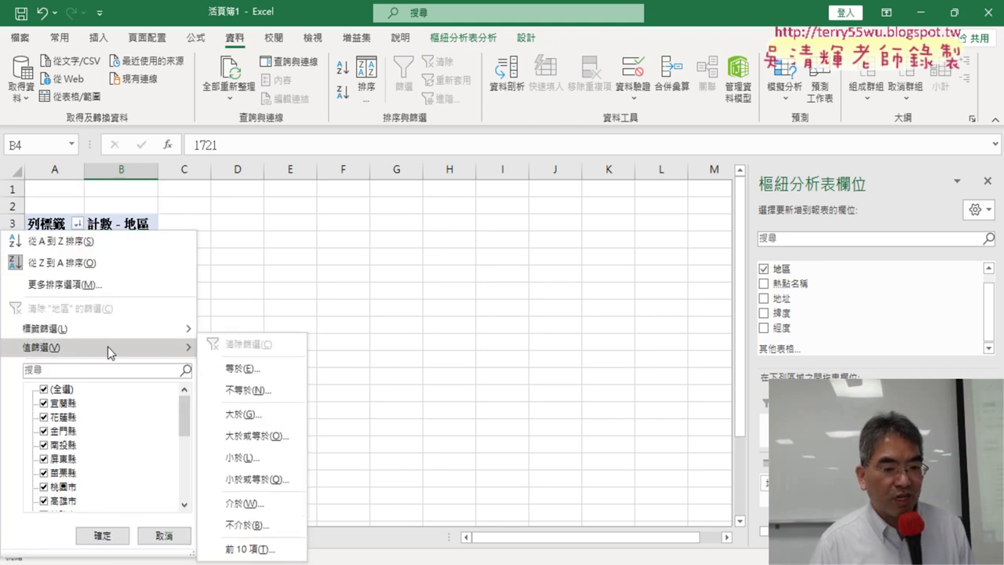
left_click(249, 549)
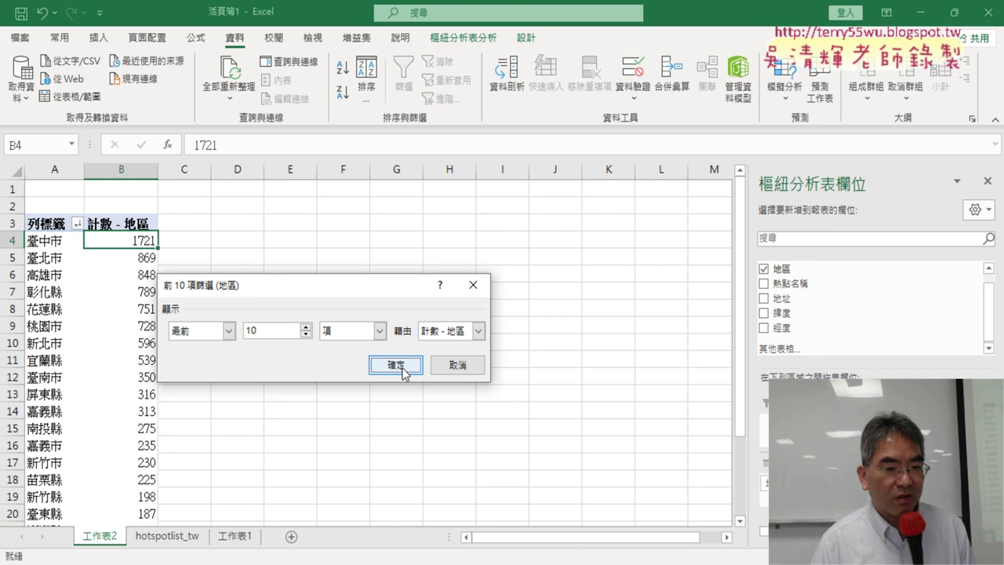
left_click(396, 366)
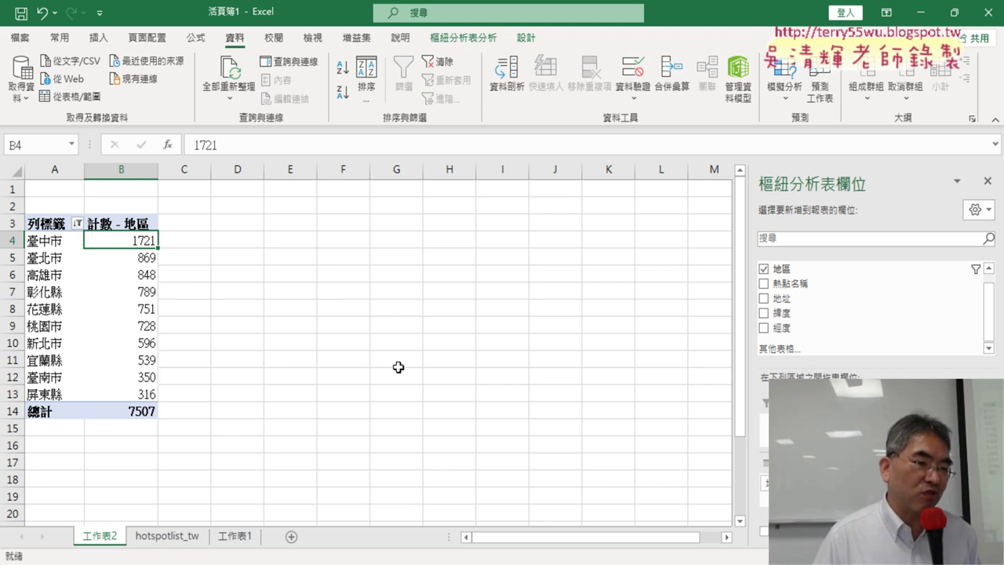
Change the Top 10 filter to keep 5 items, 臺中市 1721 through 花蓮縣 751.
left_click(77, 224)
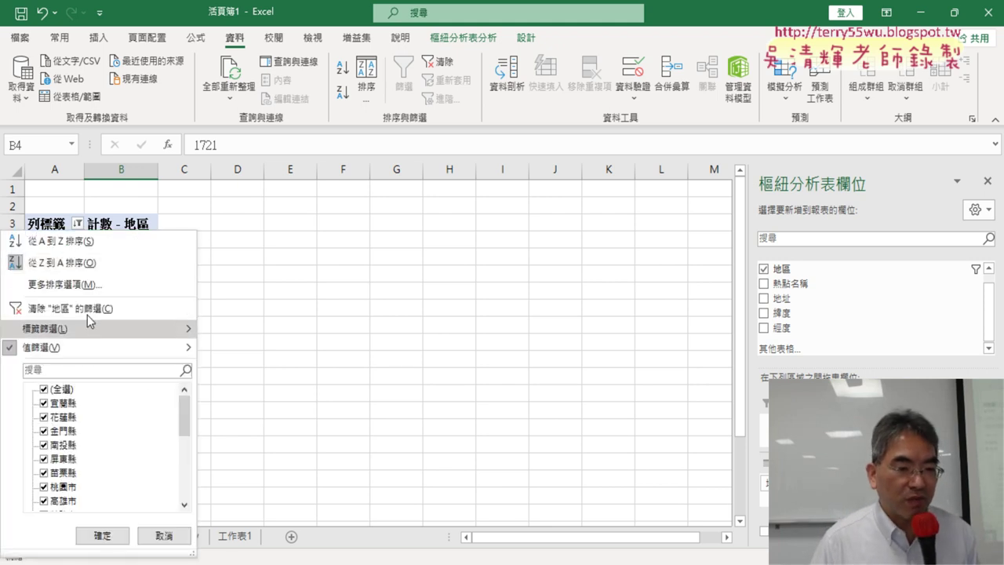
left_click(259, 549)
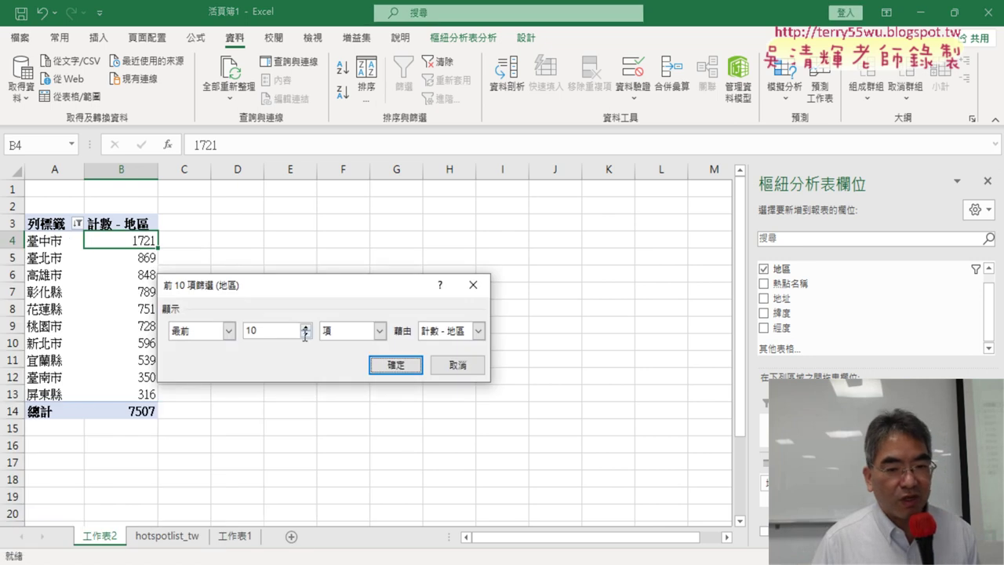
left_click_drag(287, 330, 212, 330)
type("5")
key("Return")
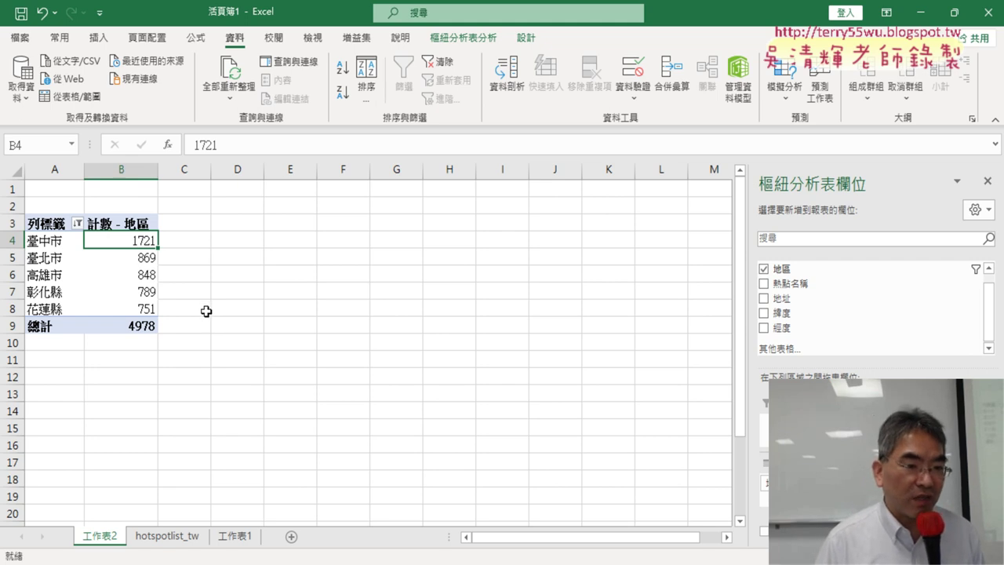
left_click(135, 253)
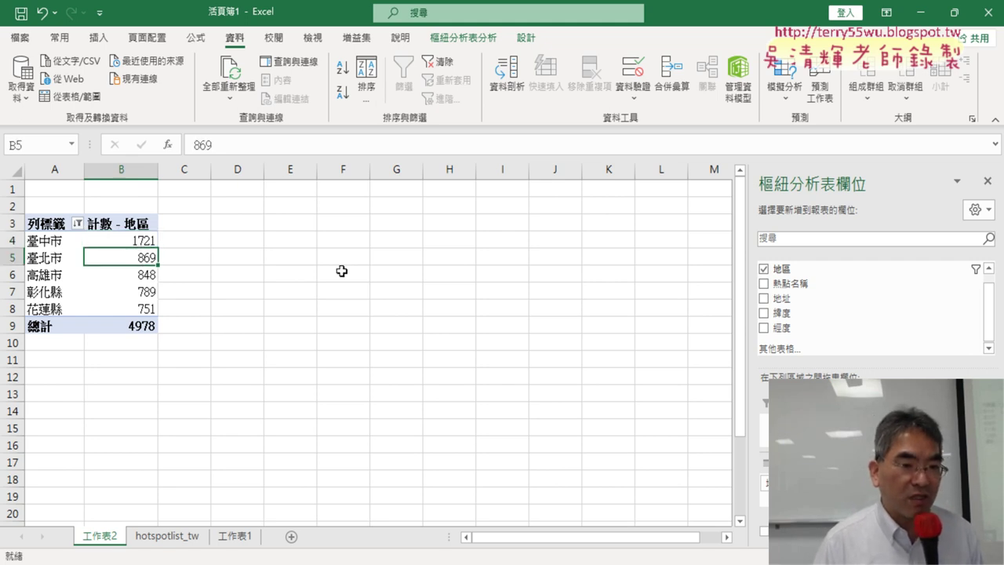
left_click(153, 242)
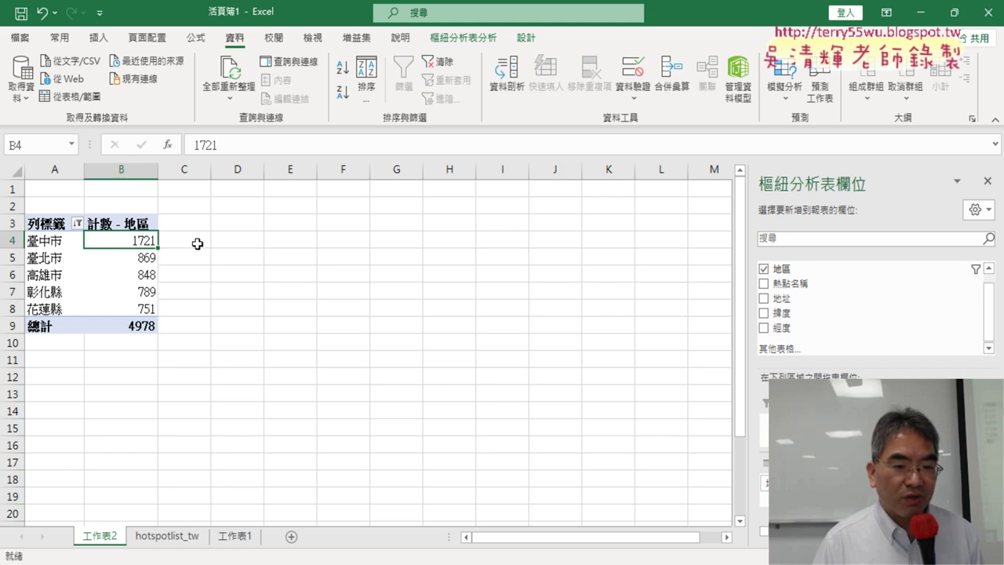
left_click(125, 255)
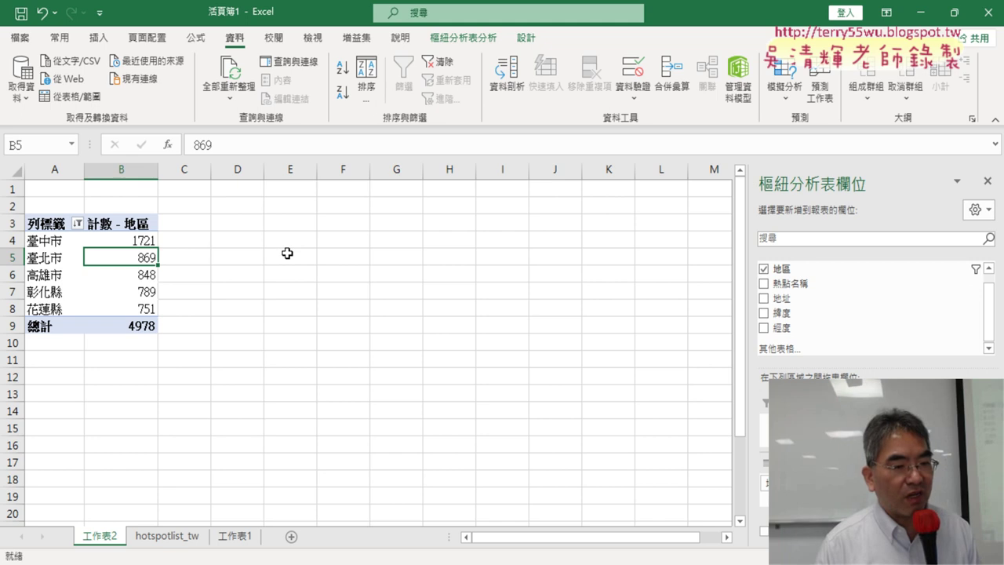
left_click(143, 276)
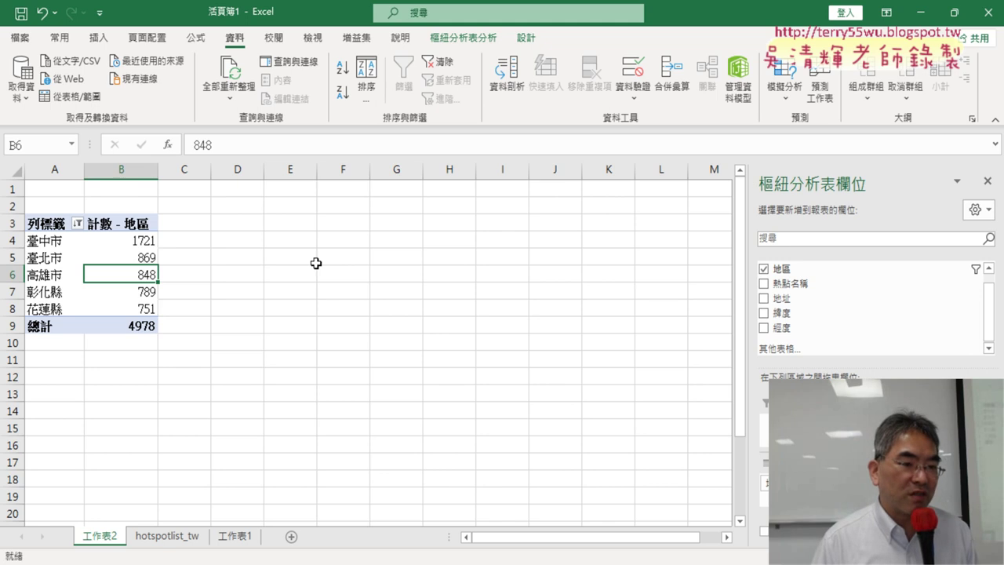
left_click(154, 293)
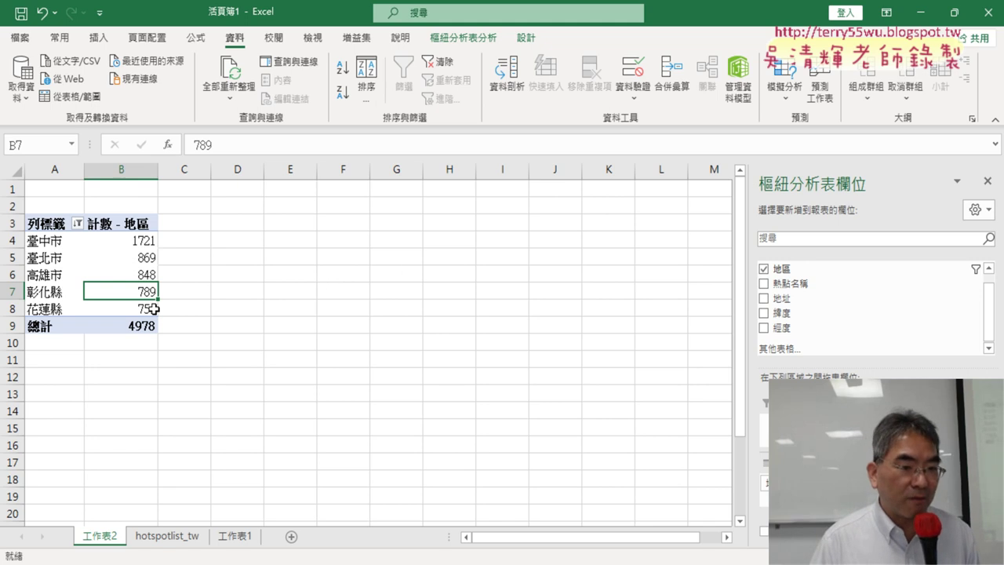
left_click(124, 313)
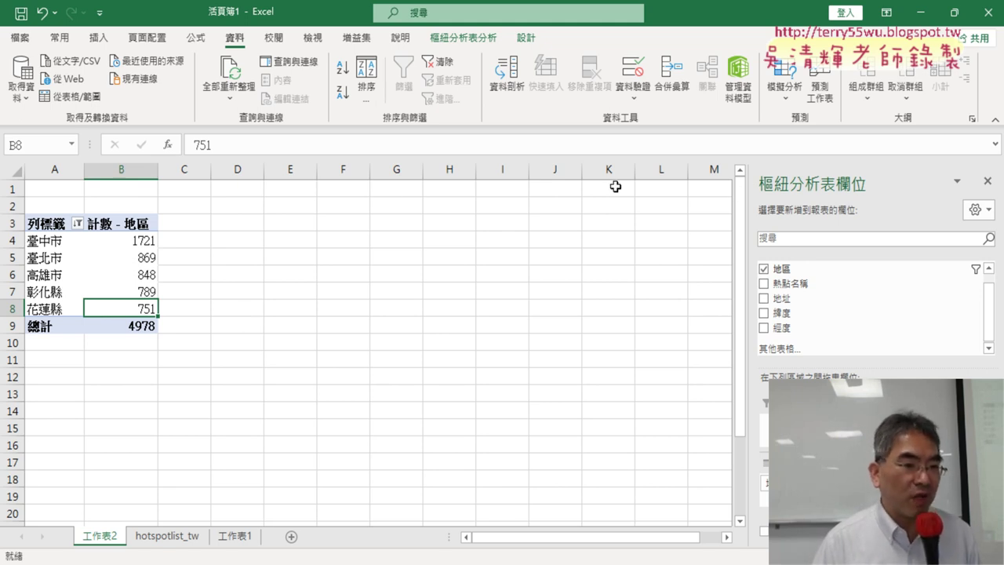
left_click(124, 241)
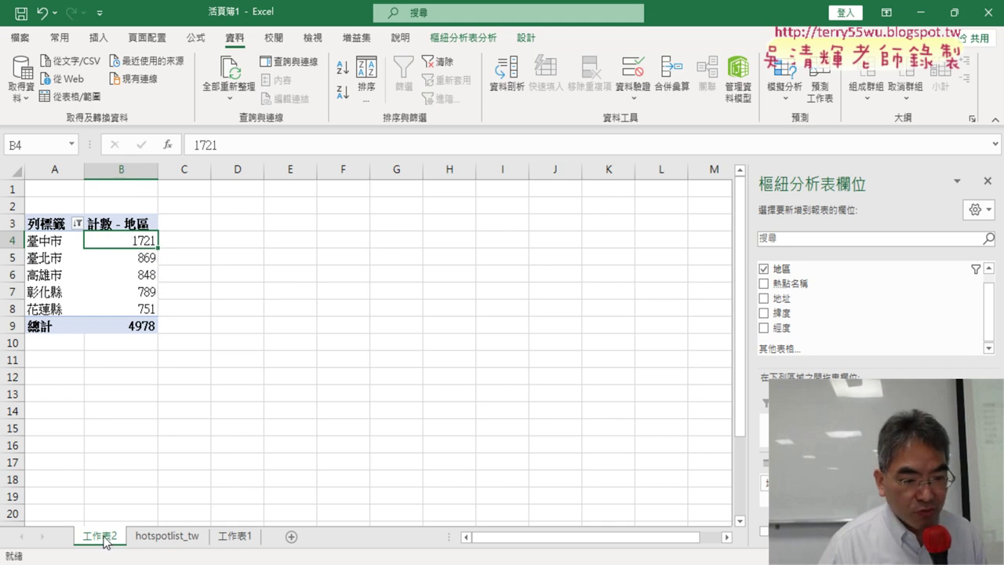
Rename the 工作表2 sheet tab to 樞紐分析 using the Zhuyin input method.
left_click_drag(107, 539, 162, 523)
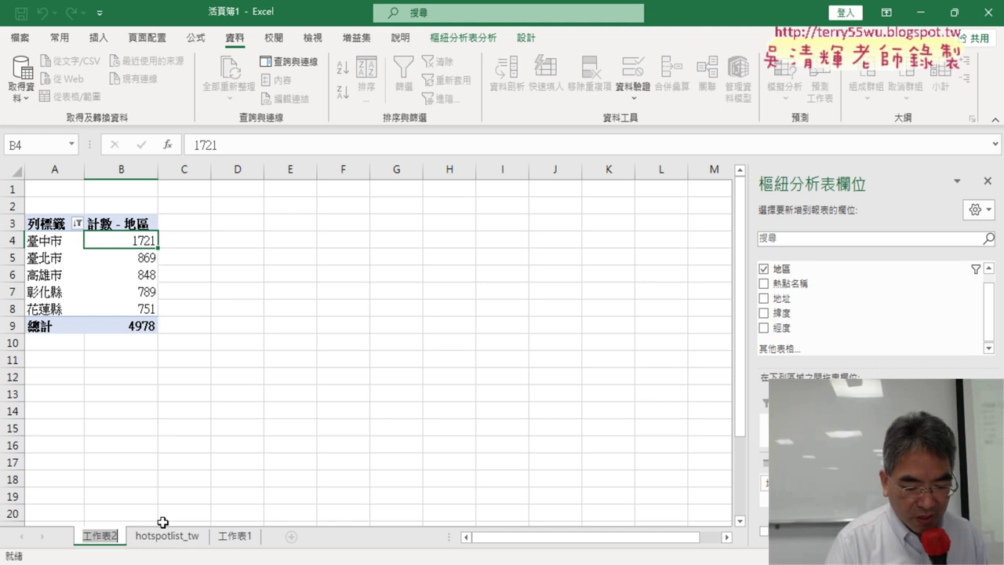
key("alt+h")
type("or")
type("畫")
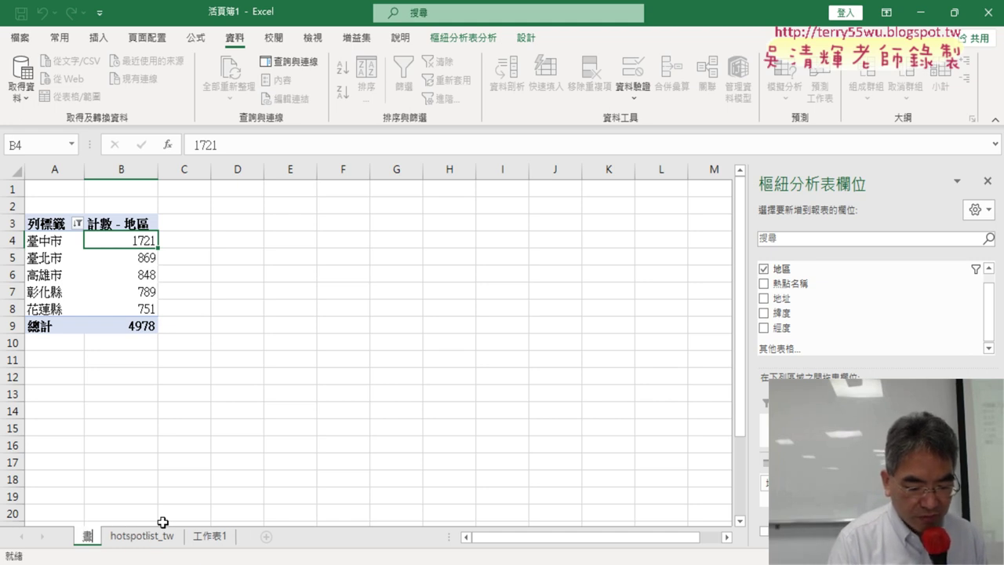
type("ㄋ一ㄡˇ")
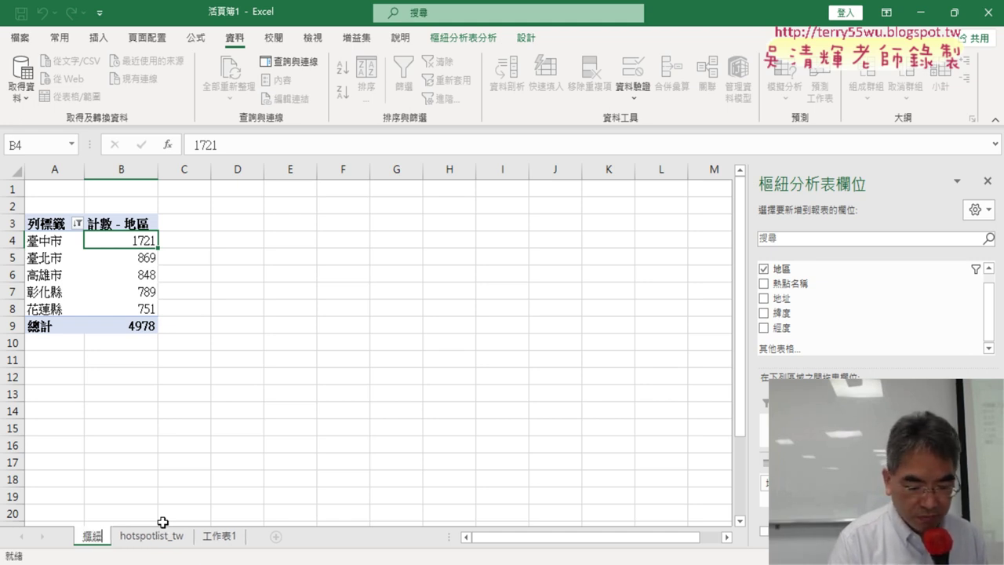
type("ㄈㄣ")
type("ㄒㄧ")
key("space")
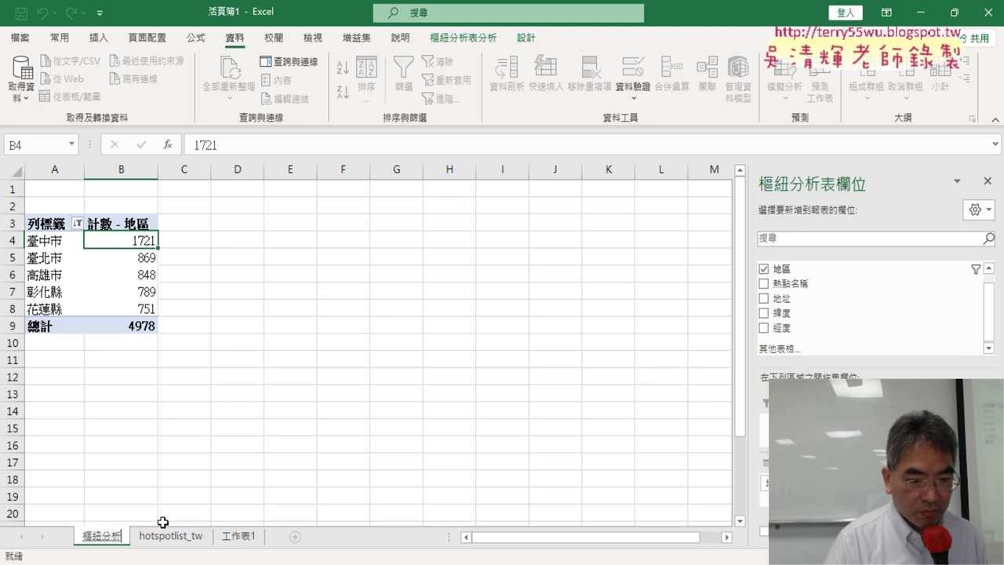
key("Return")
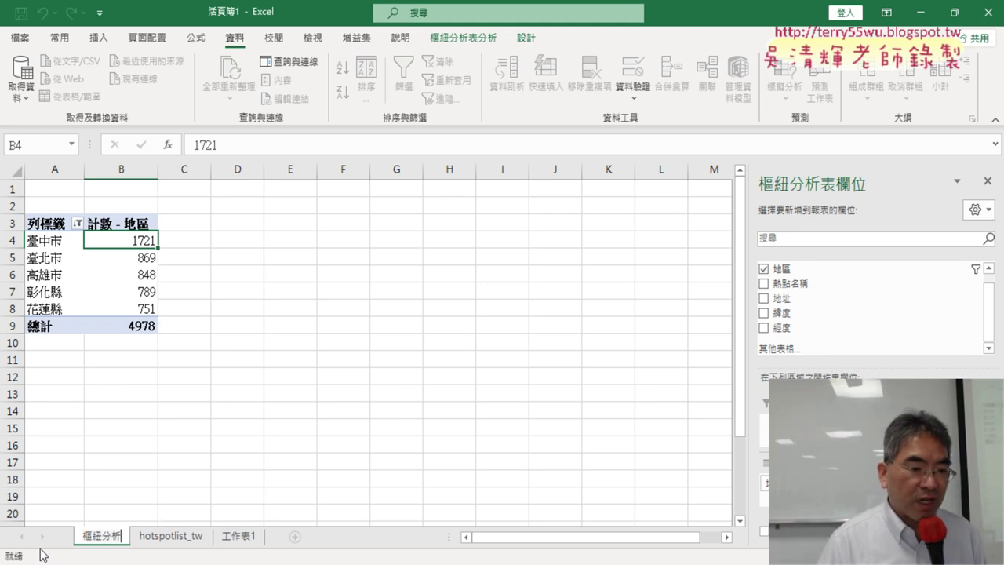
left_click(181, 426)
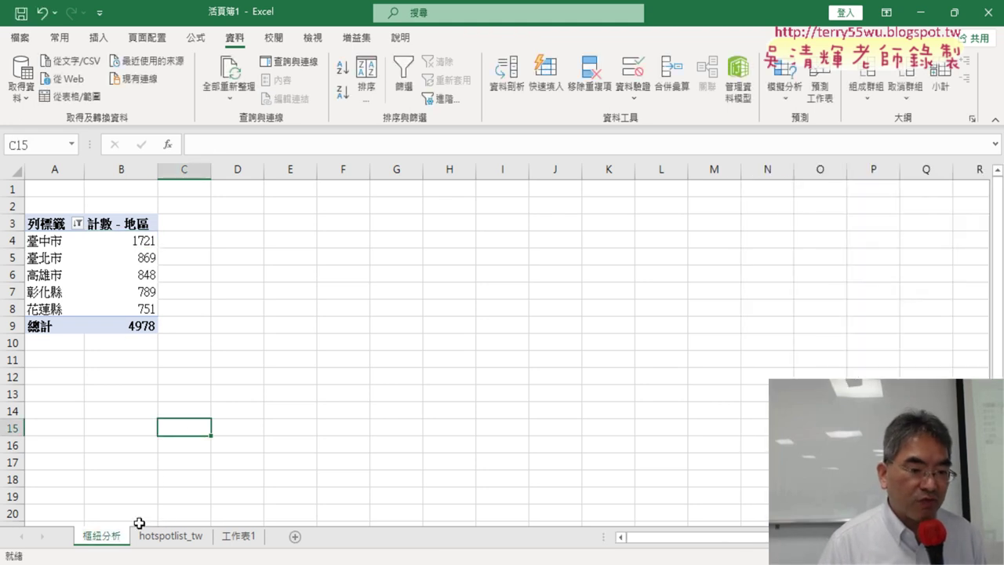
left_click(130, 240)
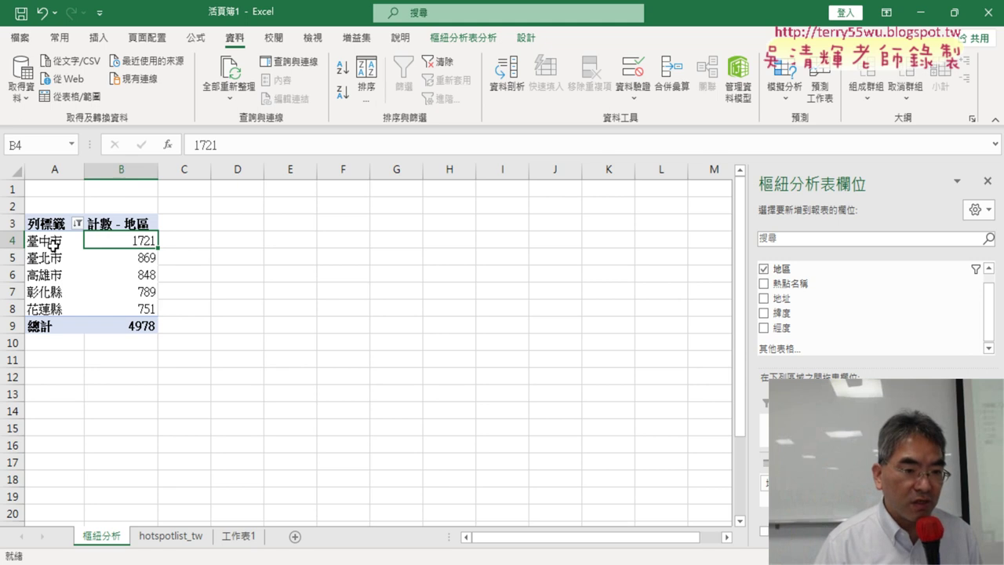
mouse_move(130, 240)
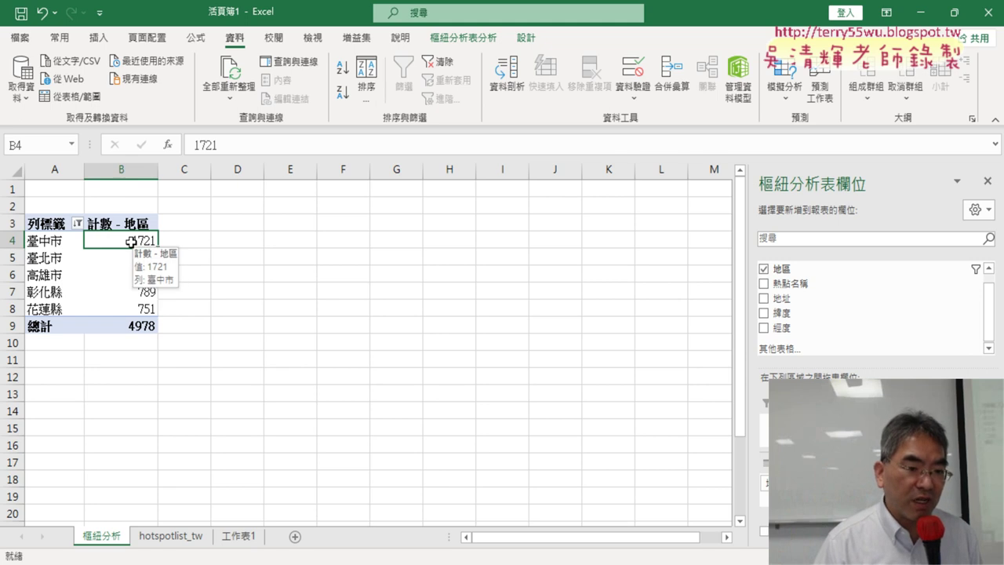
Drill into the pivot table's 臺中市 count to create the new drill-down sheet 工作表3.
double_click(130, 241)
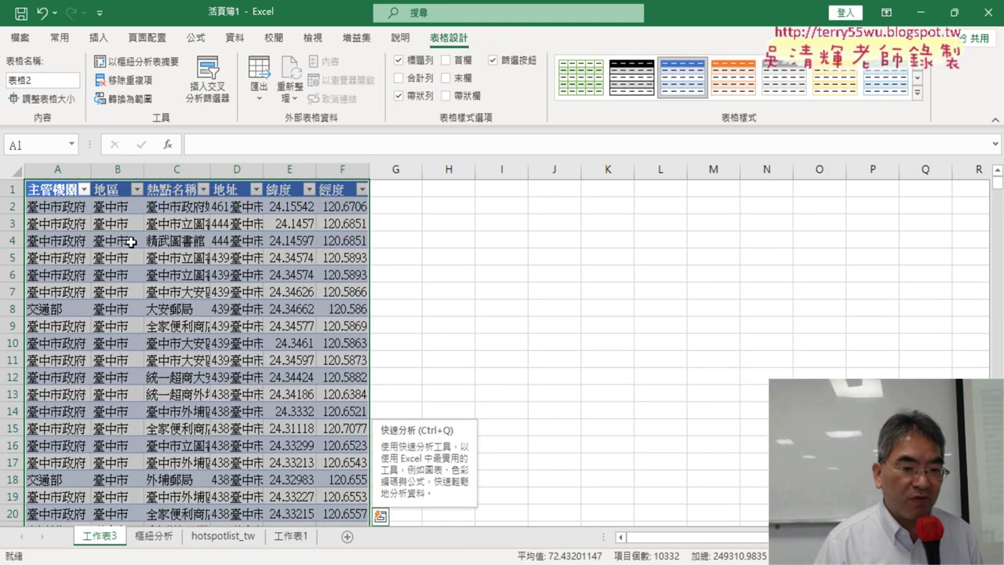
left_click(153, 538)
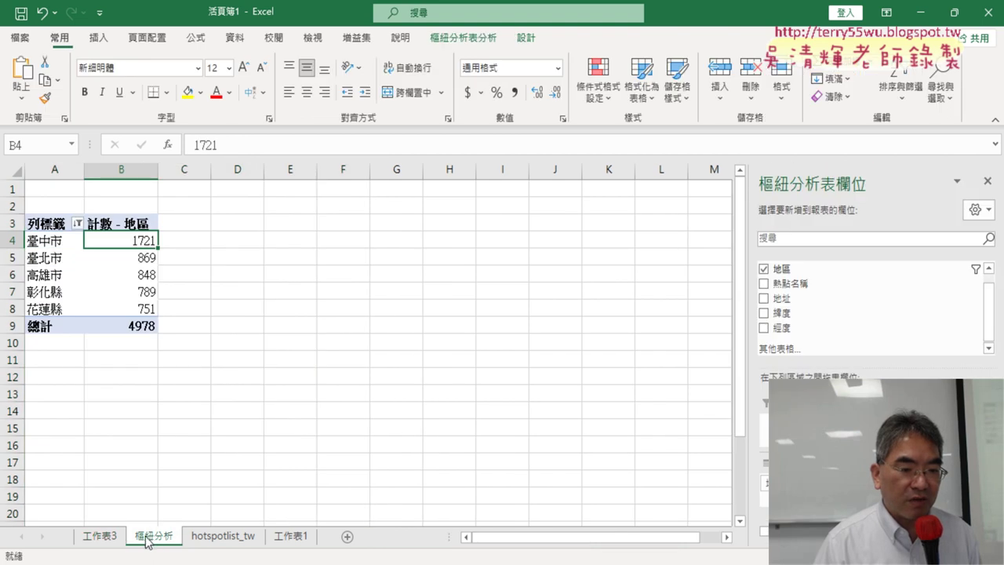
left_click(101, 538)
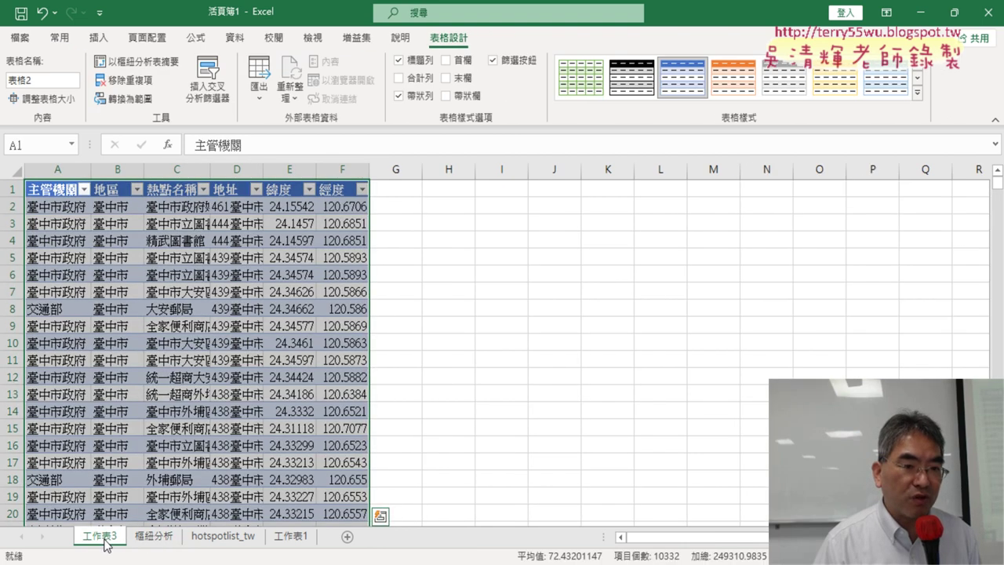
Check that the 工作表3 table ends at row 1722, holding 1721 records.
left_click(118, 190)
left_click(117, 182)
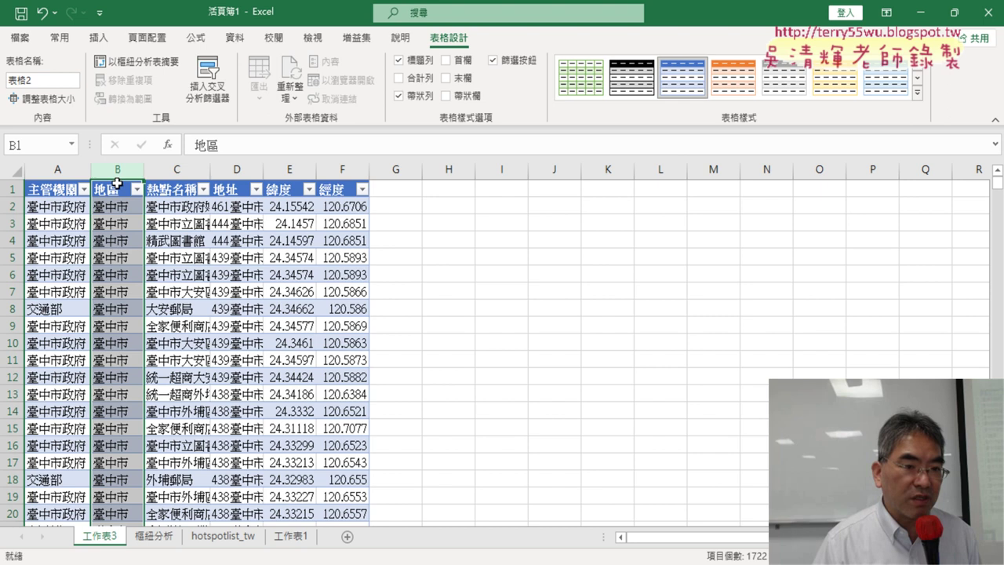
left_click(115, 191)
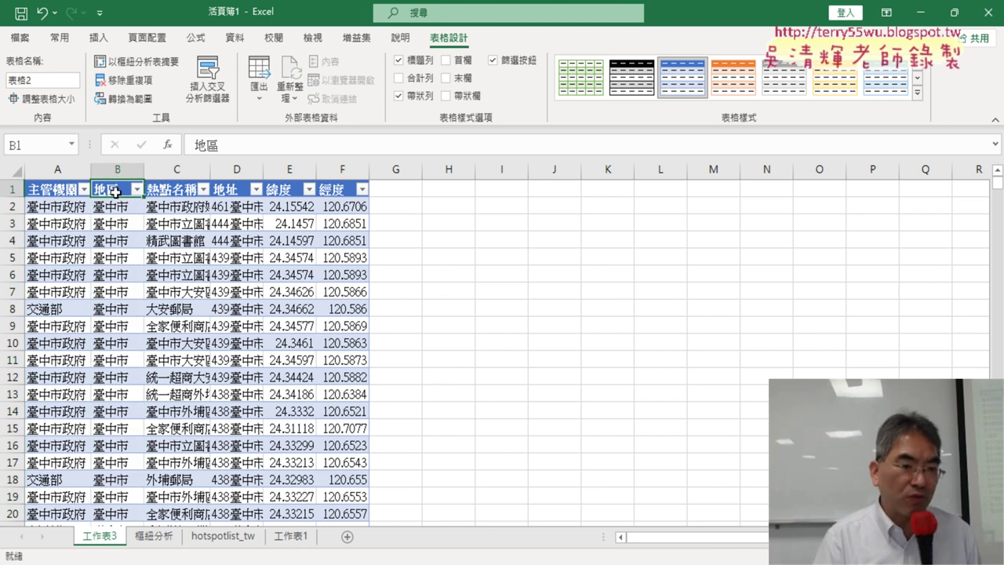
key("ctrl+Down")
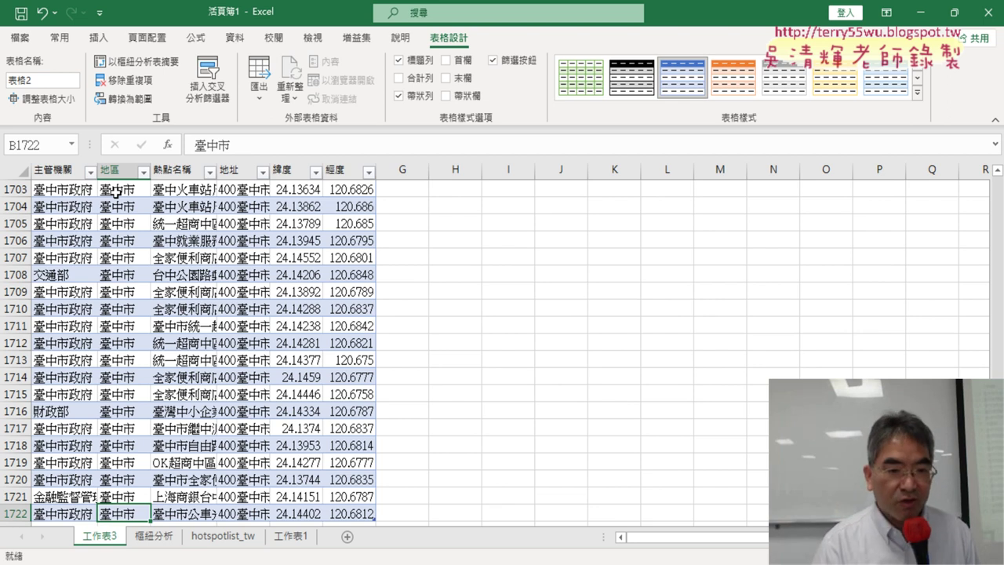
key("ctrl+Up")
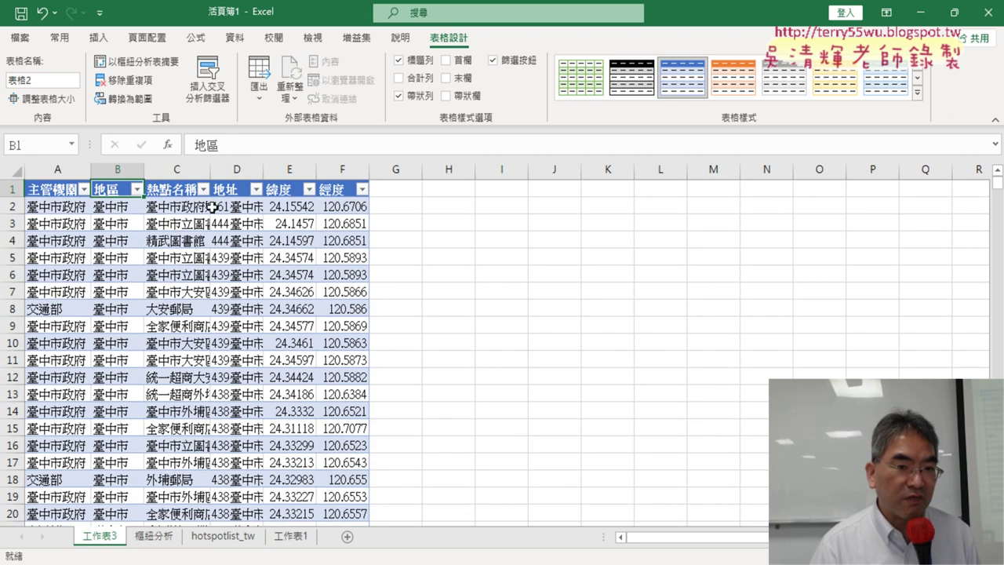
Auto-fit the 地址 (D) and 熱點名稱 (C) columns so full addresses and names show.
double_click(263, 168)
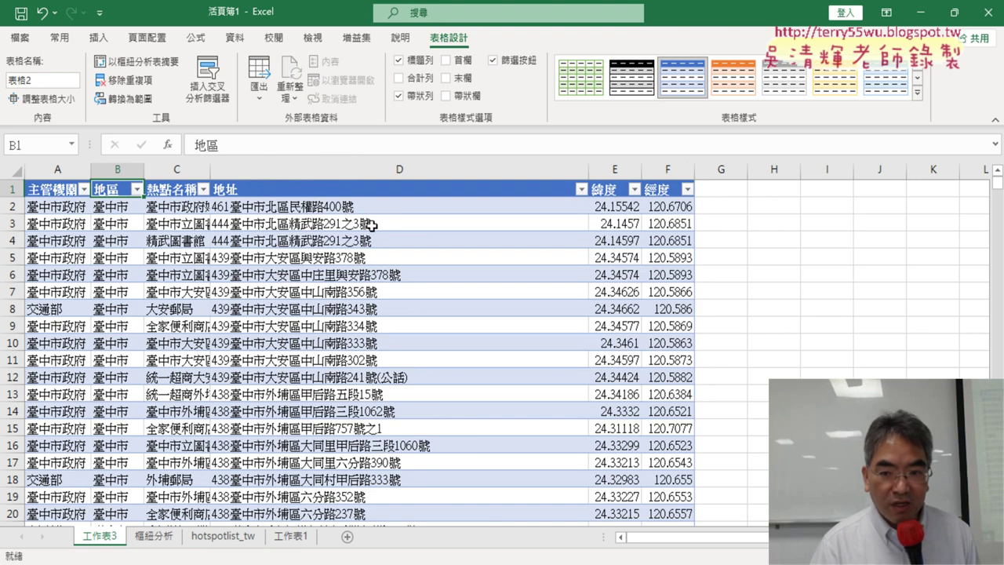
double_click(208, 170)
left_click(342, 170)
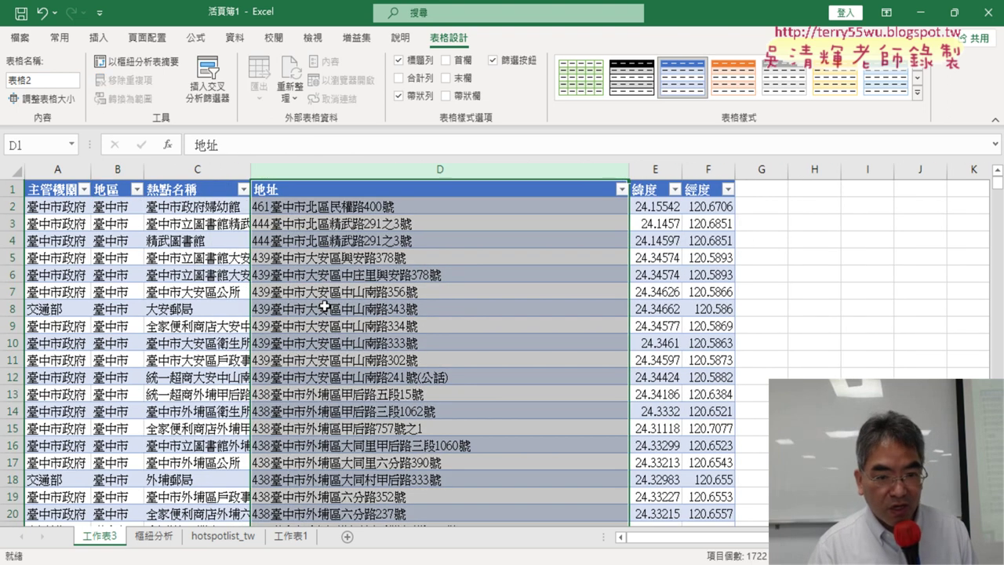
left_click(333, 207)
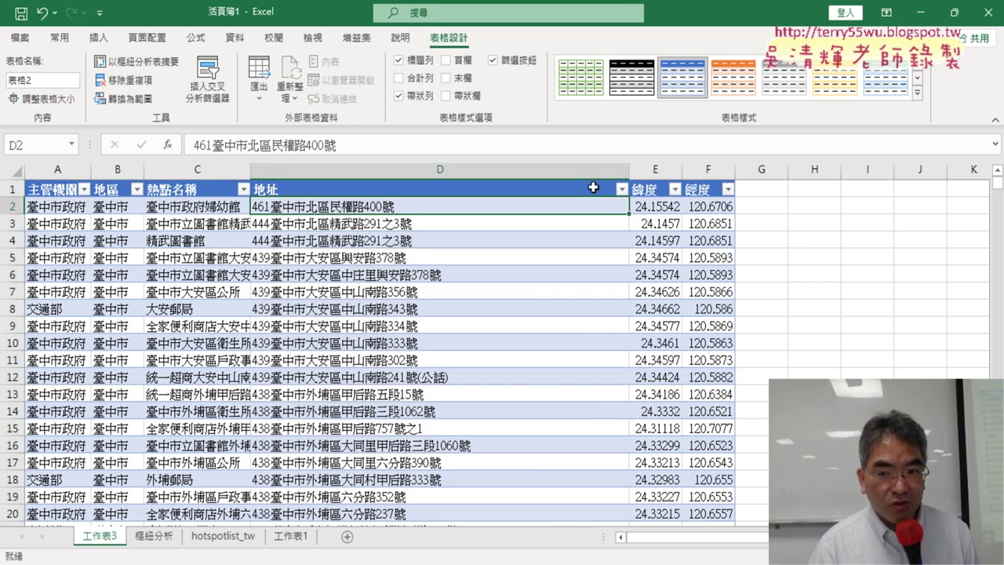
Insert an empty column before the 緯度 column.
left_click(653, 171)
right_click(653, 174)
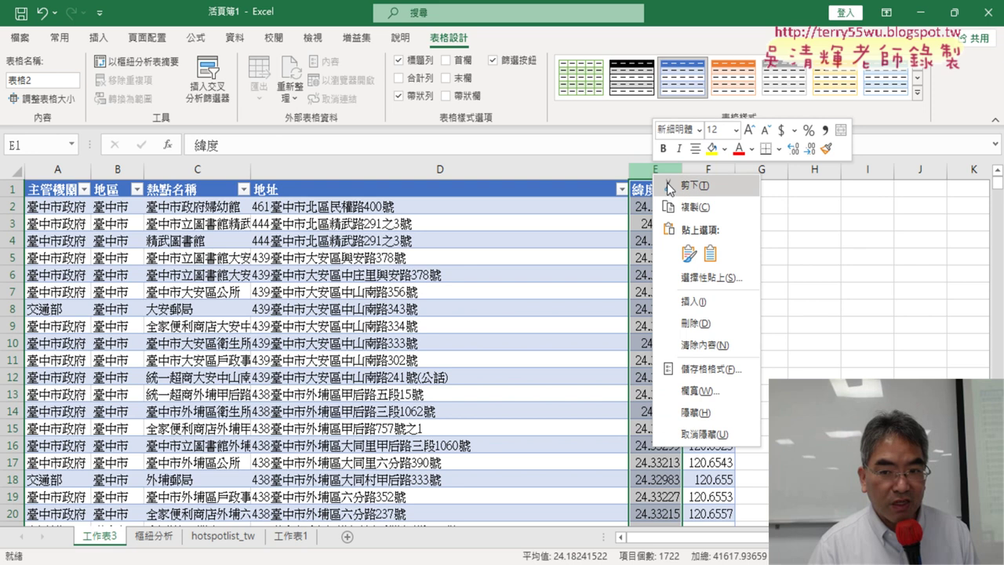
left_click(695, 302)
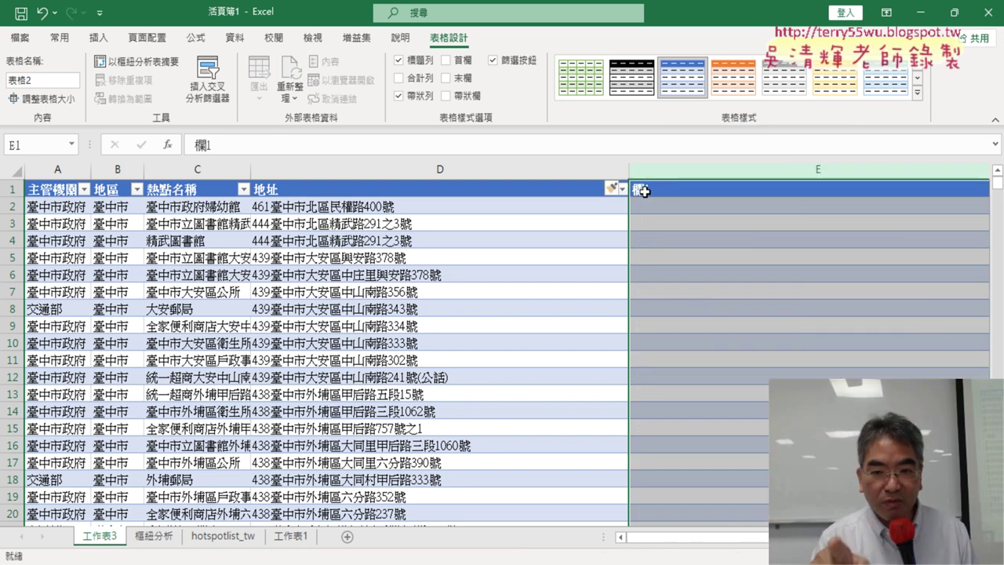
key("ctrl+z")
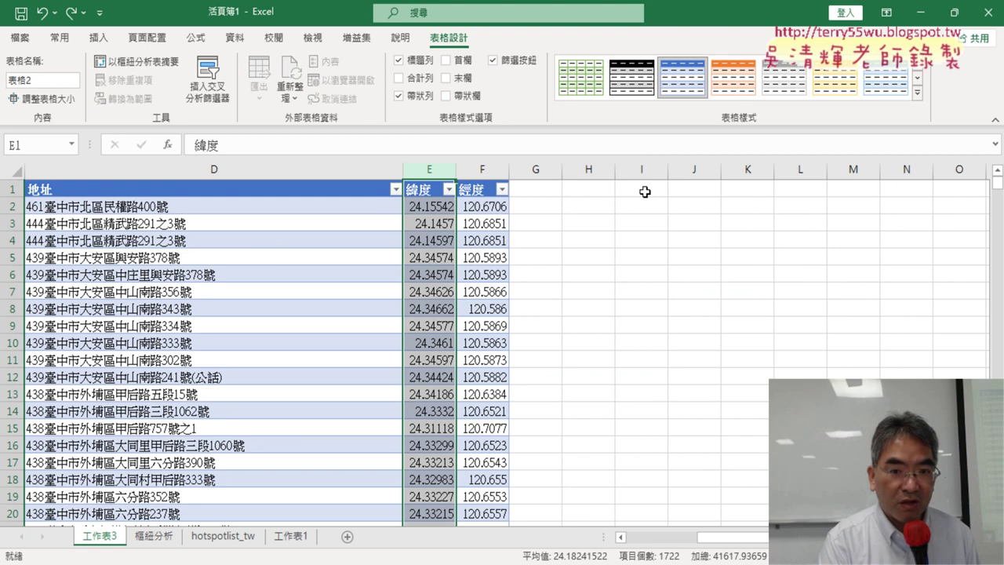
right_click(436, 170)
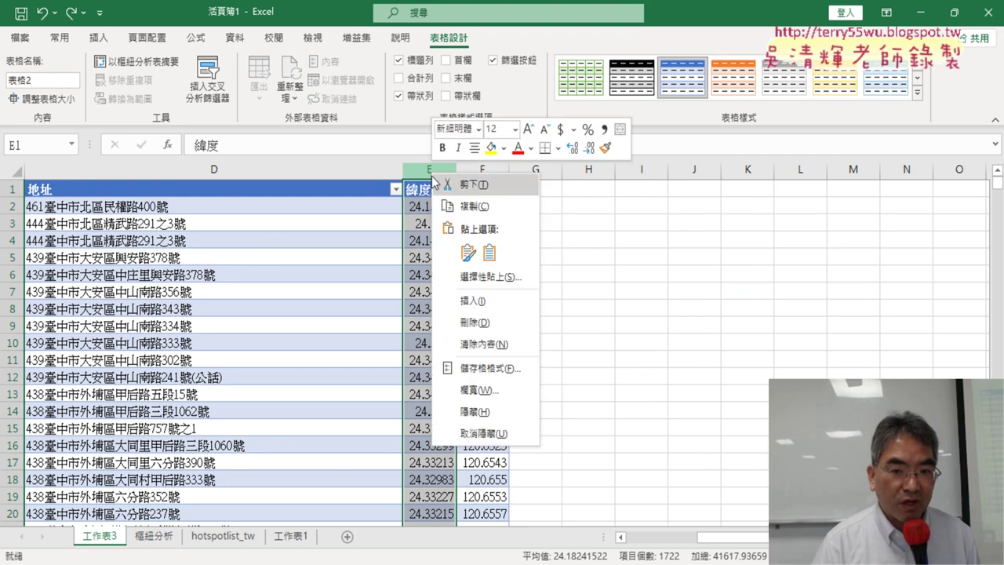
left_click(482, 295)
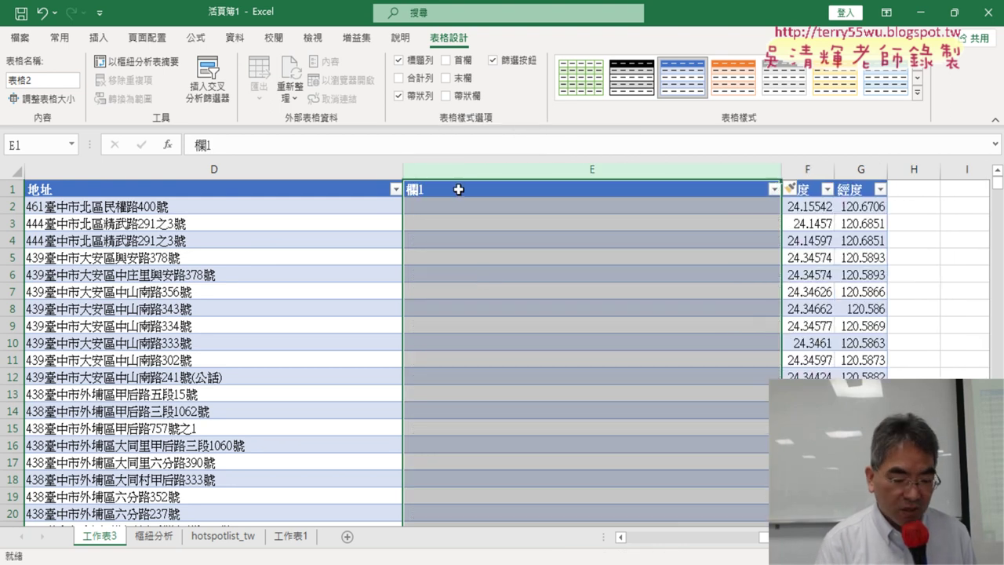
key("ctrl+z")
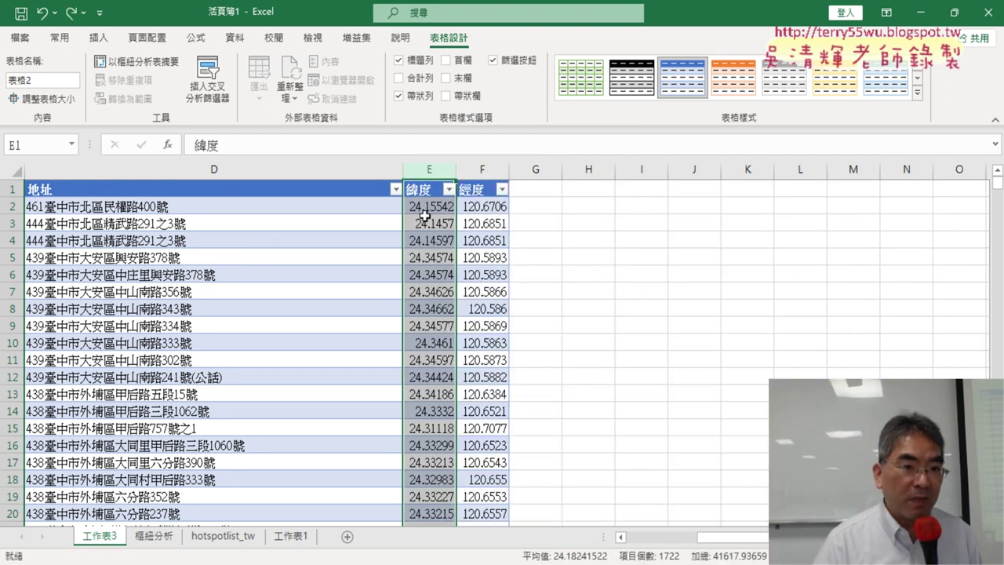
left_click(219, 188)
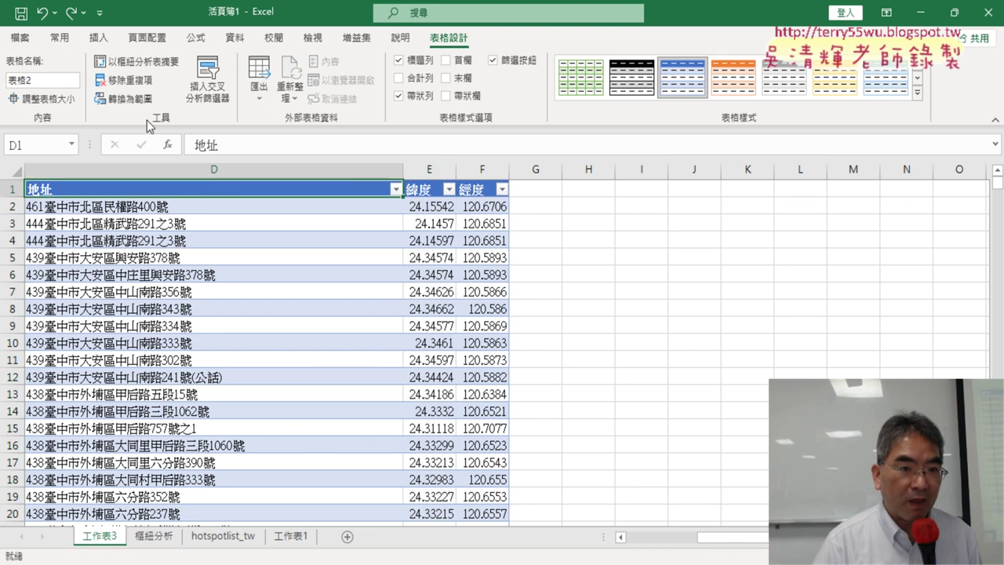
Convert the 臺中市 hotspot table on 工作表3 into an ordinary cell range.
left_click(131, 98)
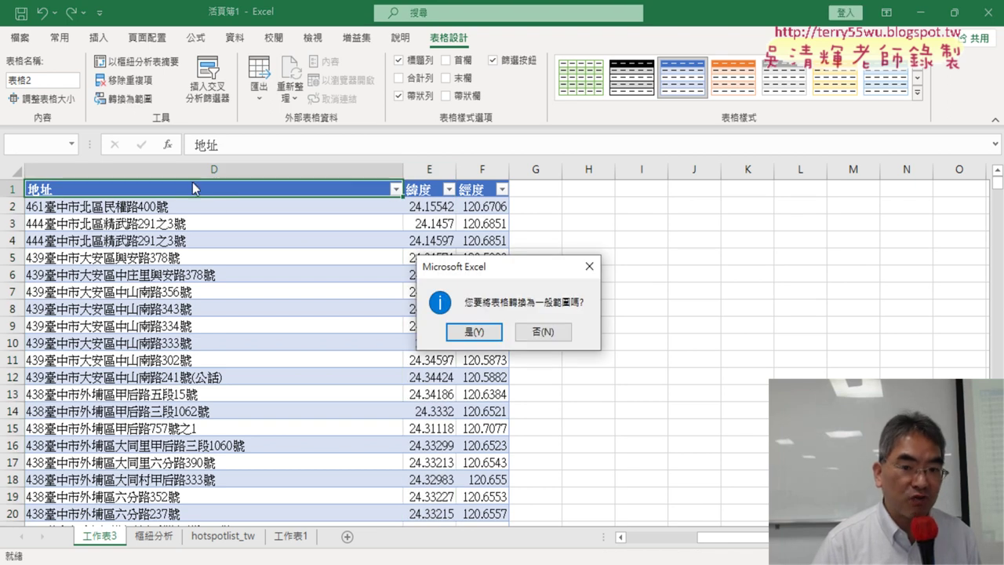
left_click(469, 333)
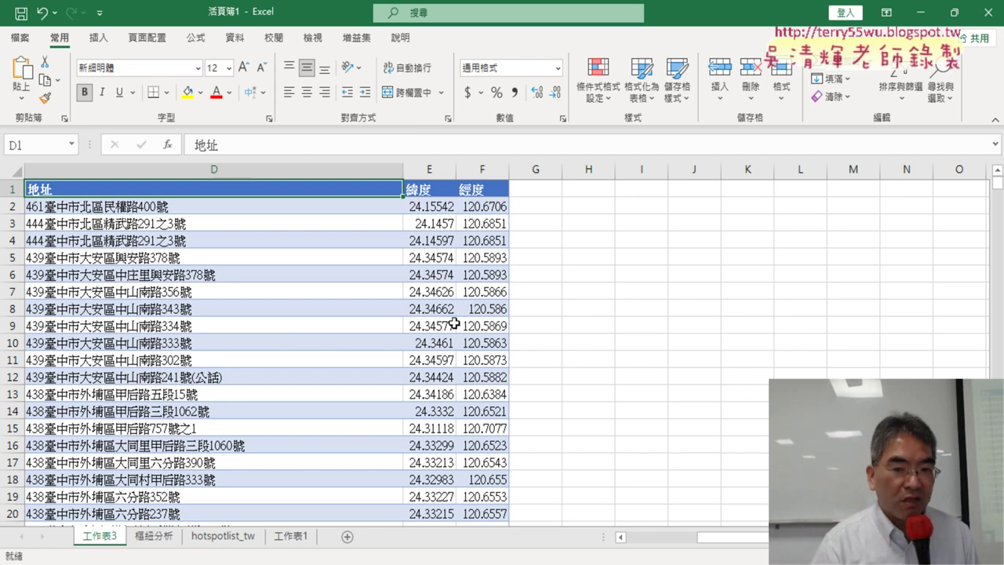
Insert a narrow blank column E headed 區 before 緯度, shifting 緯度 and 經度 to F and G.
right_click(426, 167)
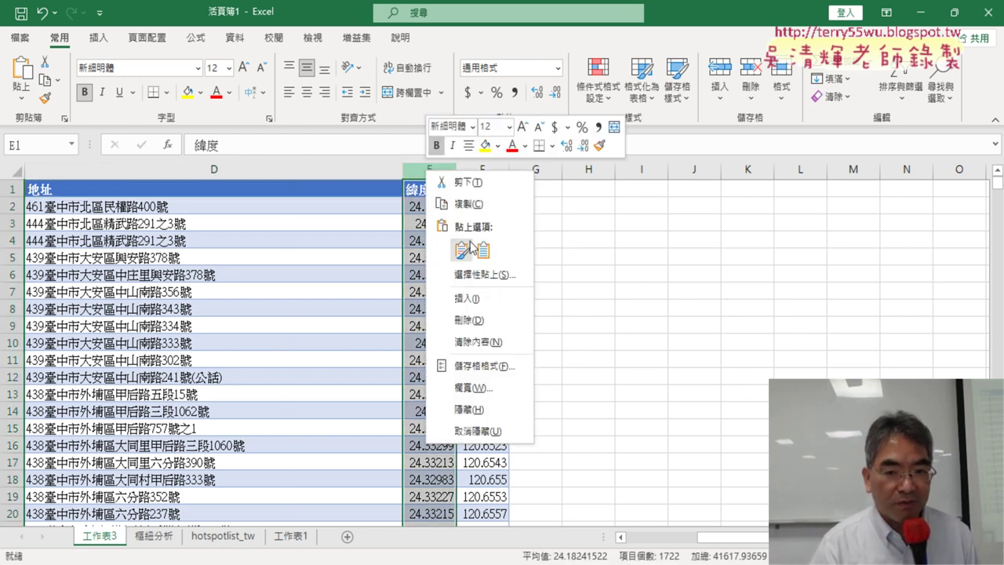
left_click(476, 289)
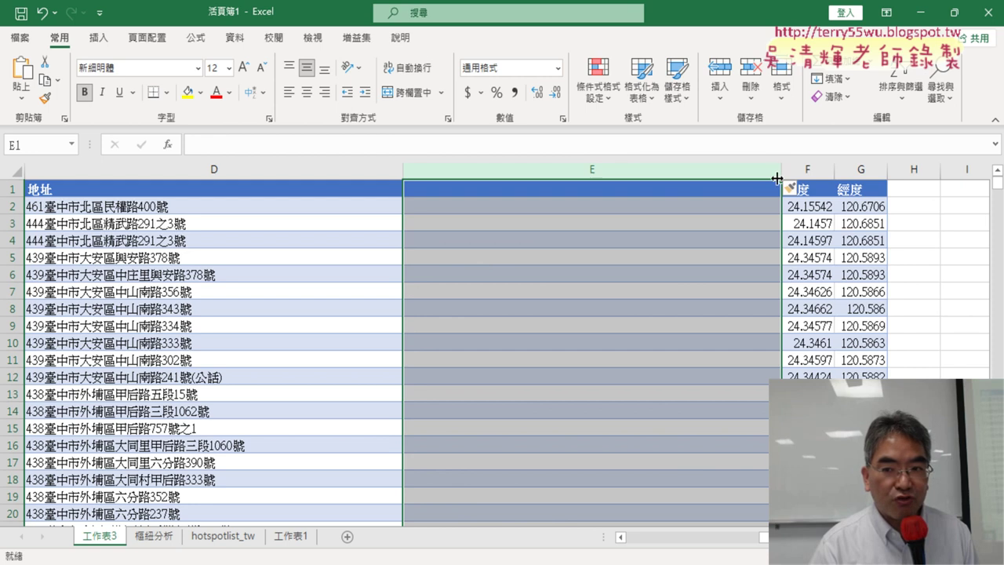
left_click_drag(777, 178, 524, 170)
left_click(483, 184)
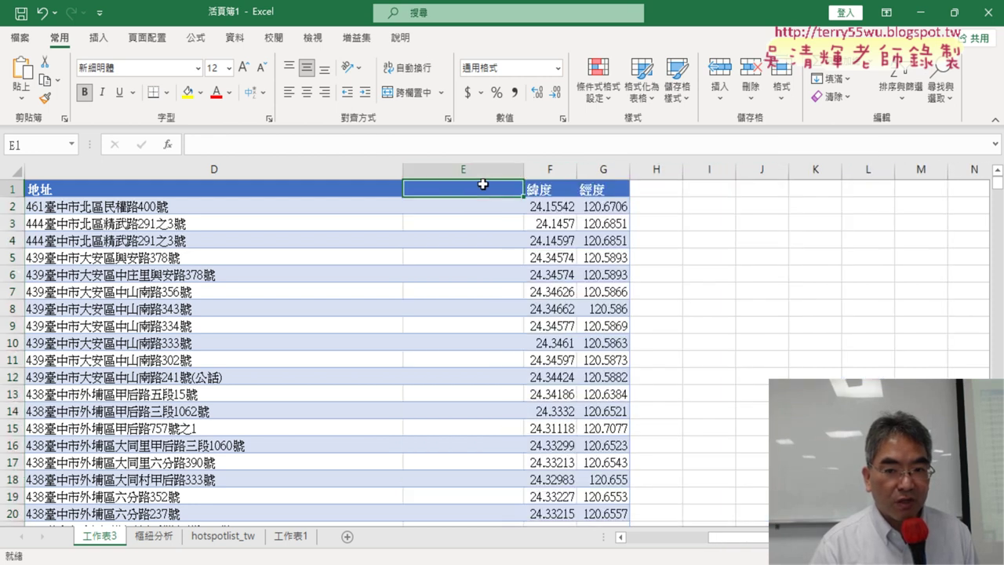
type("ㄑㄩ")
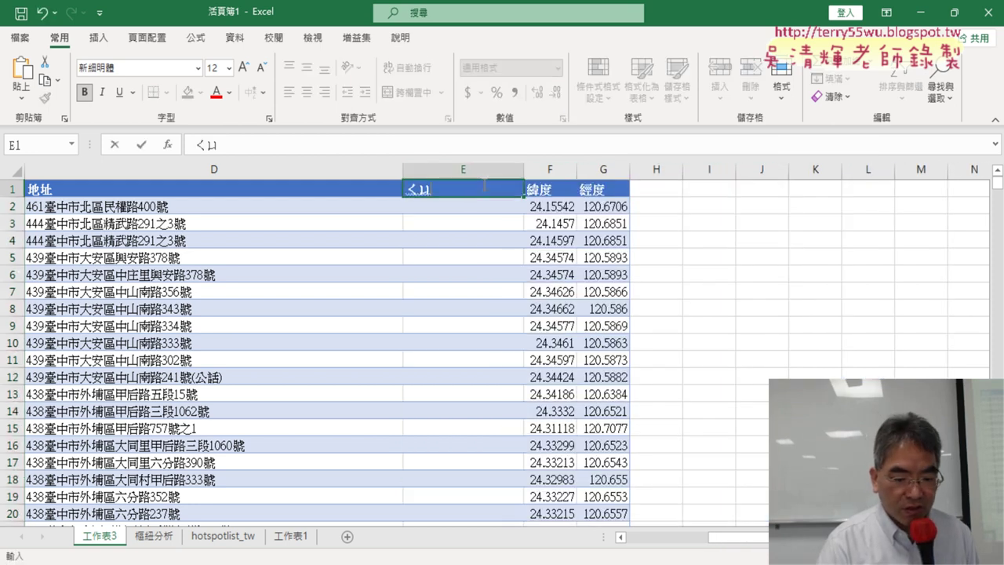
key("space")
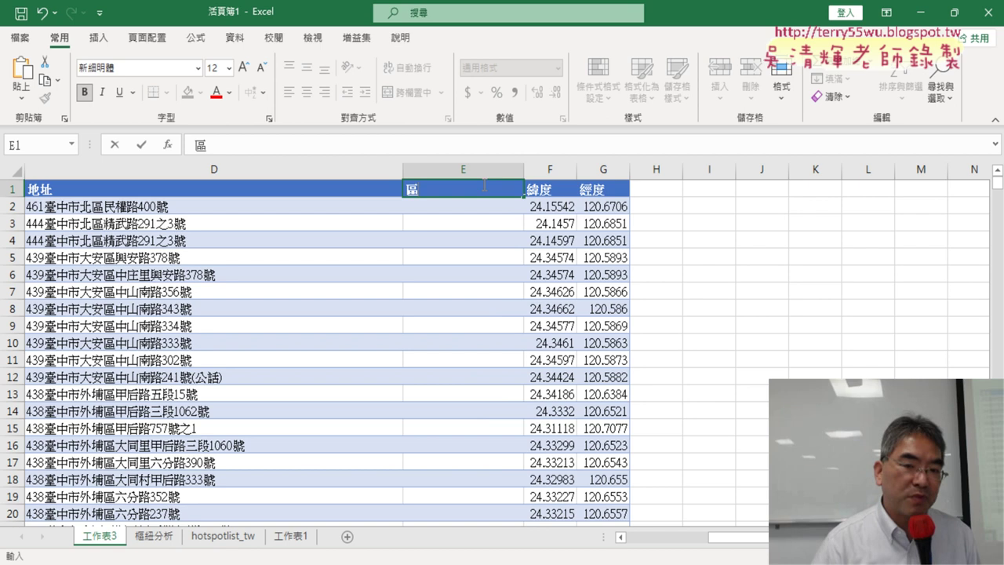
left_click(430, 206)
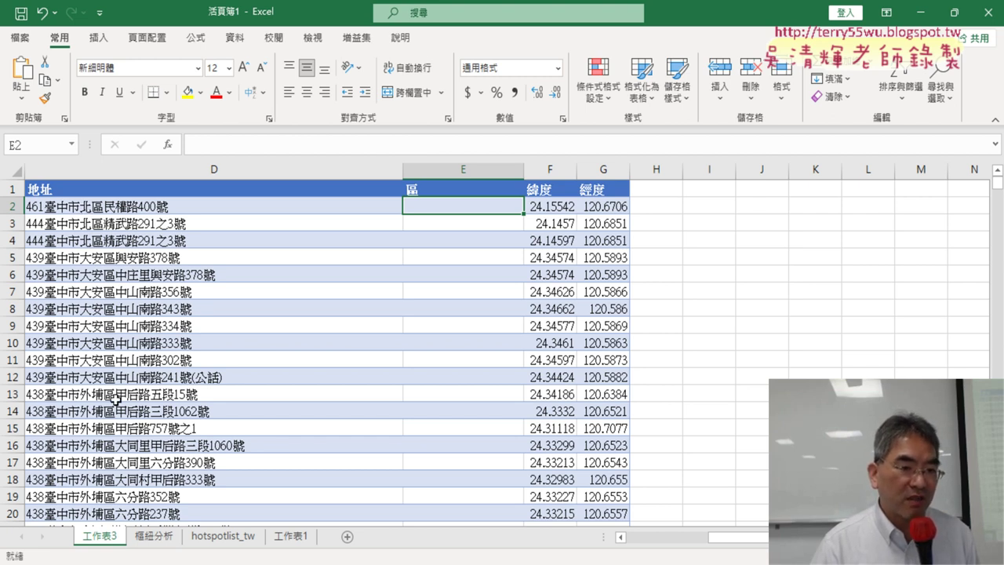
Look through the 工作表3 records, then return to the 樞紐分析 top-five county pivot table.
left_click(111, 170)
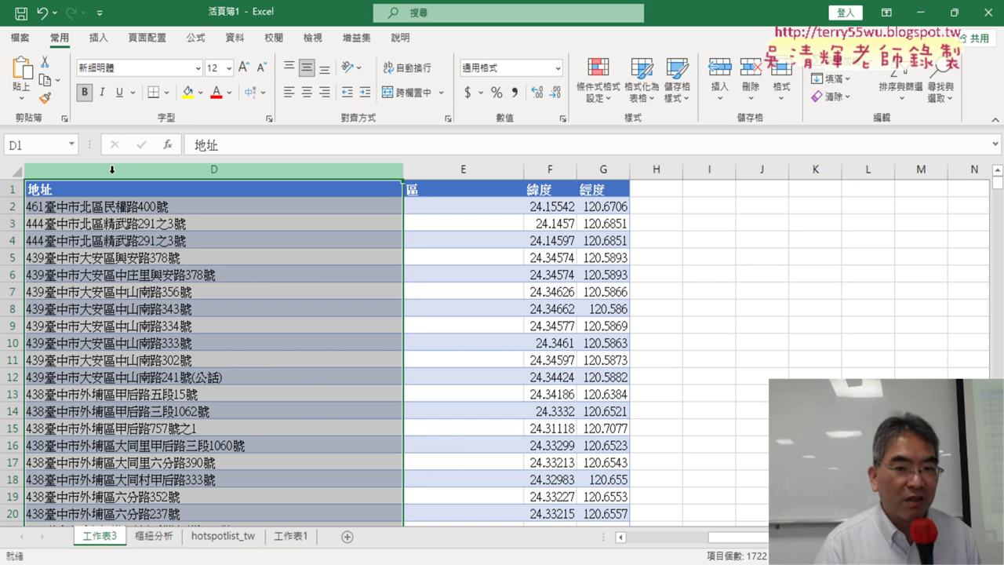
left_click(448, 210)
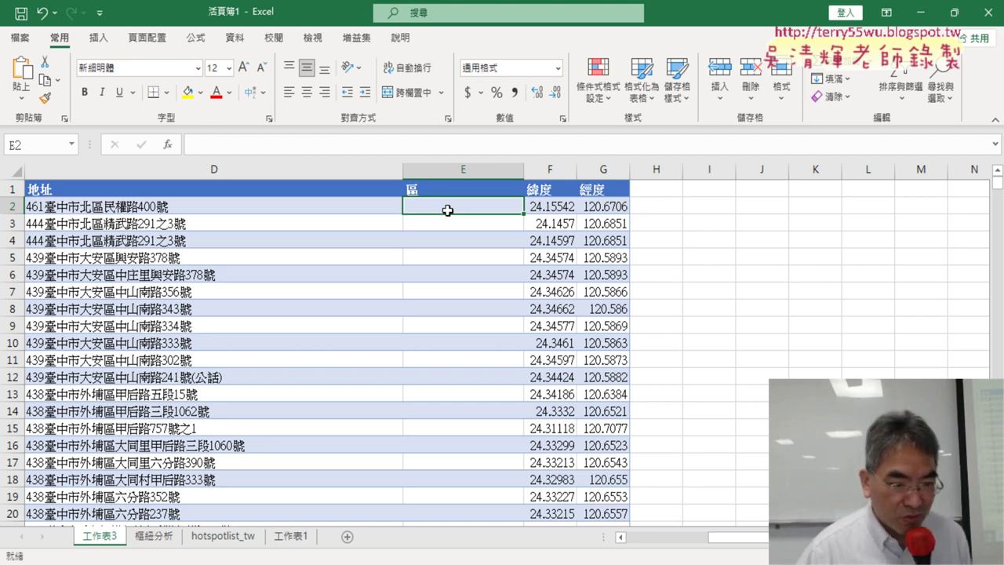
scroll(84, 309, "down", 4)
scroll(102, 310, "down", 4)
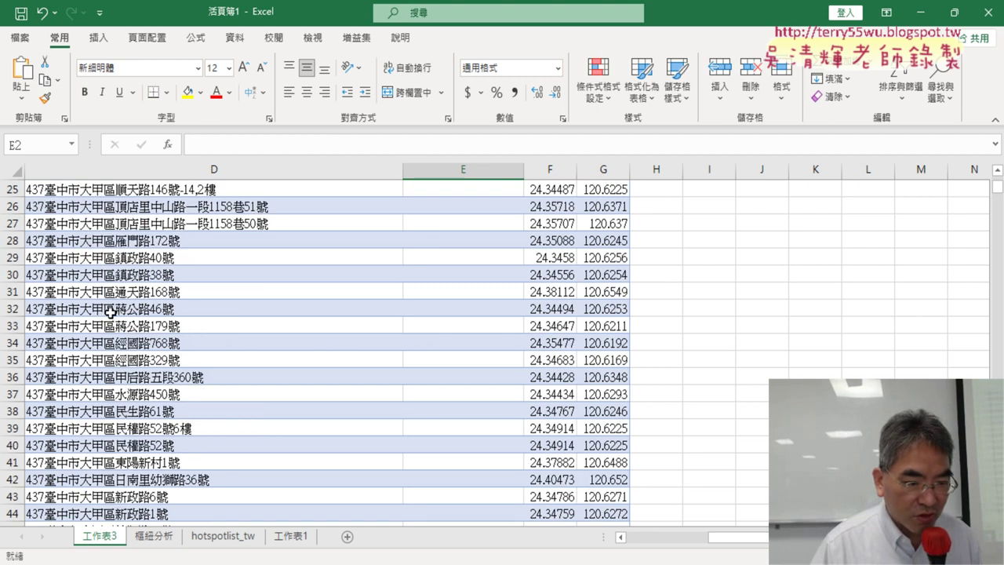
scroll(110, 311, "down", 4)
scroll(111, 311, "down", 4)
scroll(111, 311, "down", 7)
scroll(111, 311, "down", 4)
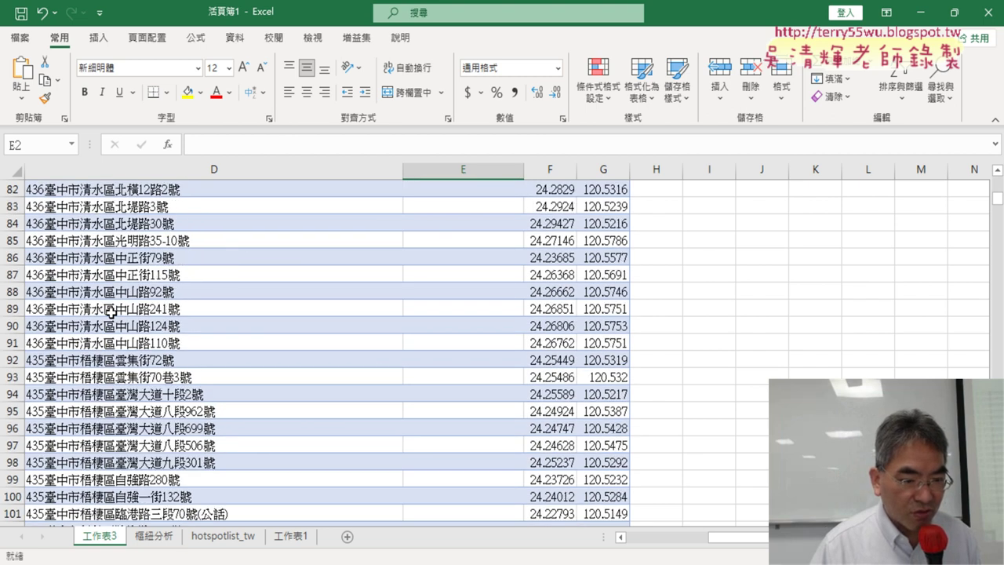
scroll(111, 312, "down", 4)
scroll(112, 312, "down", 5)
scroll(111, 312, "down", 4)
scroll(112, 312, "up", 6)
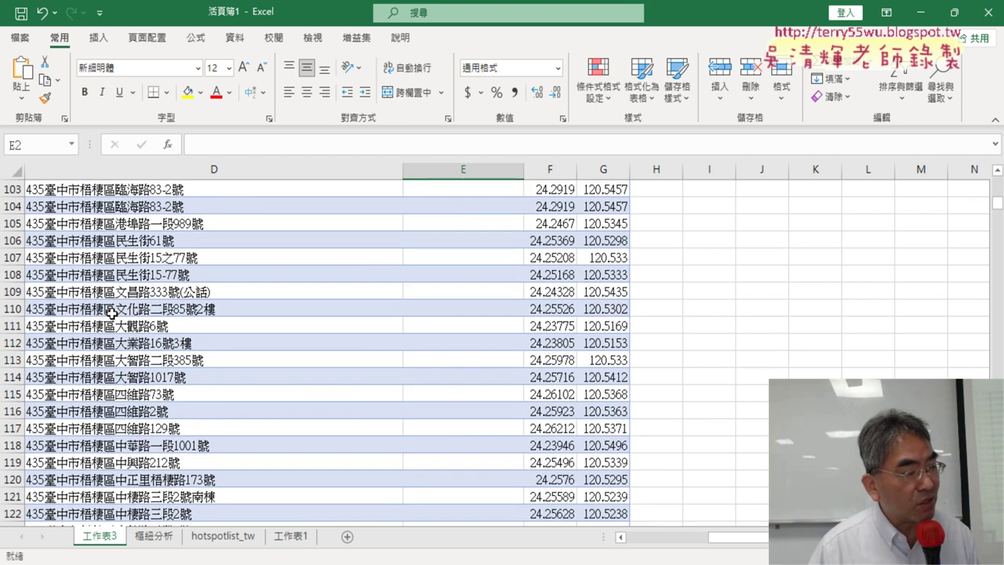
scroll(111, 311, "up", 13)
scroll(112, 311, "up", 8)
scroll(111, 312, "up", 13)
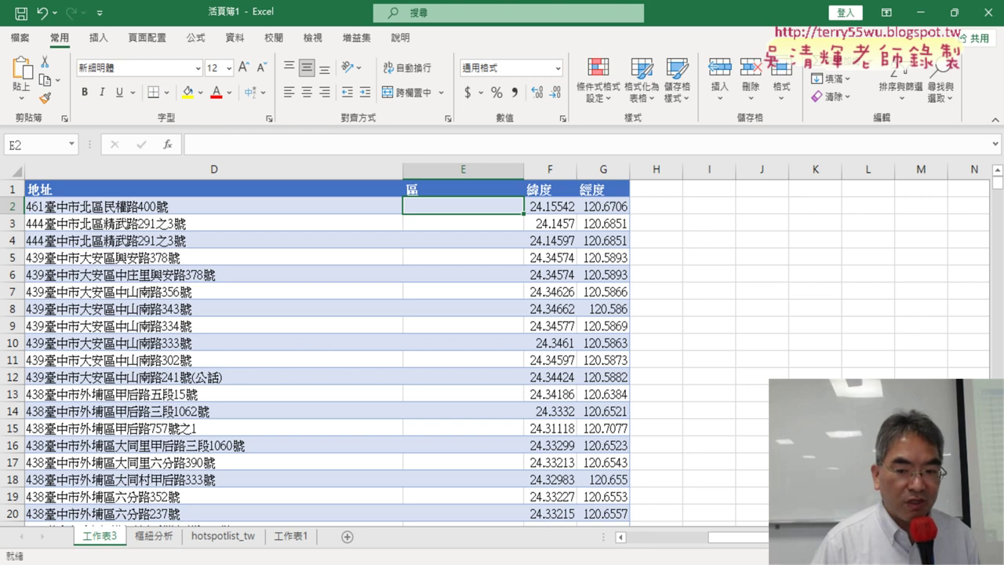
left_click_drag(729, 537, 651, 537)
left_click(159, 537)
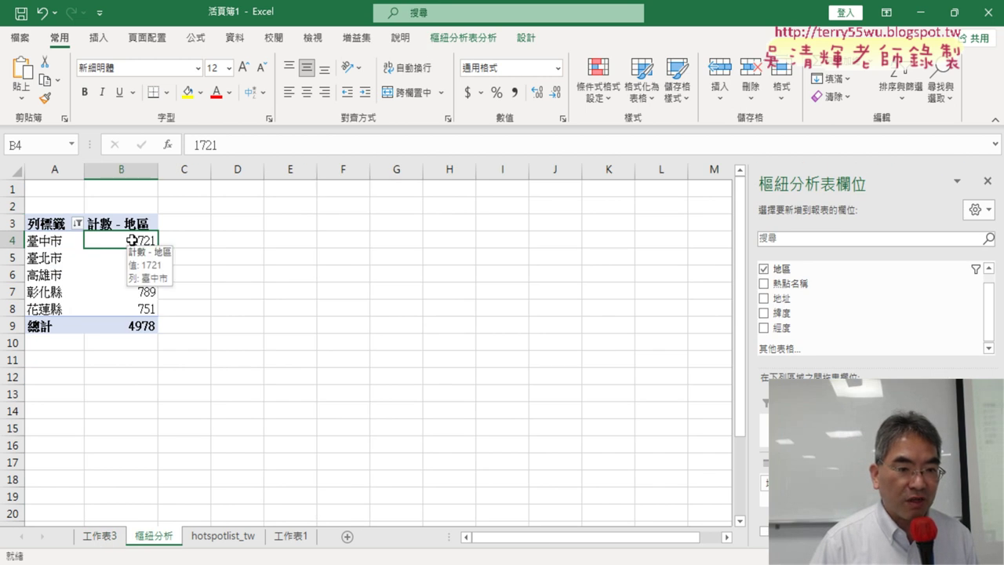
Rename sheet 工作表3 to 台中市 and make its empty 區 column narrower.
left_click(105, 540)
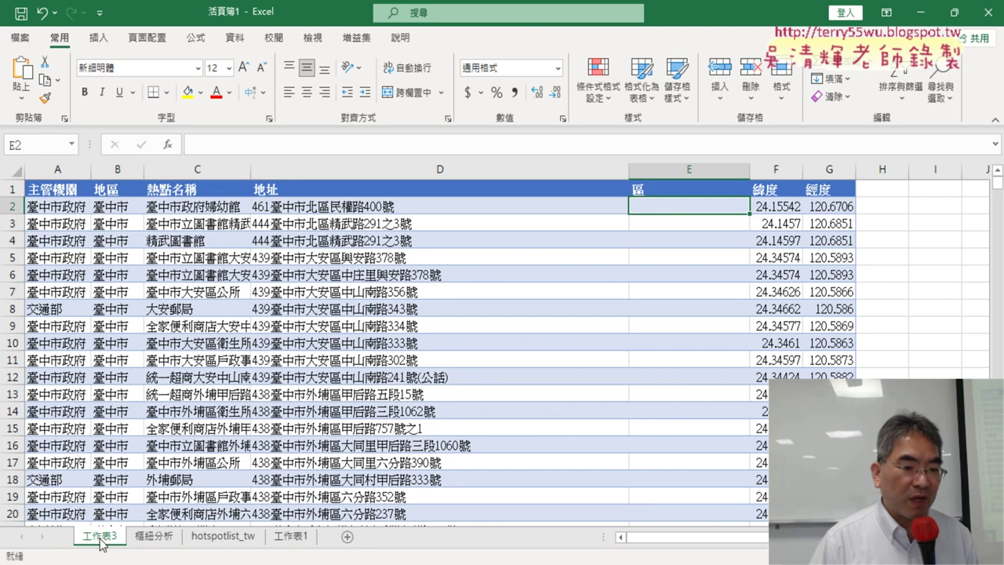
double_click(102, 537)
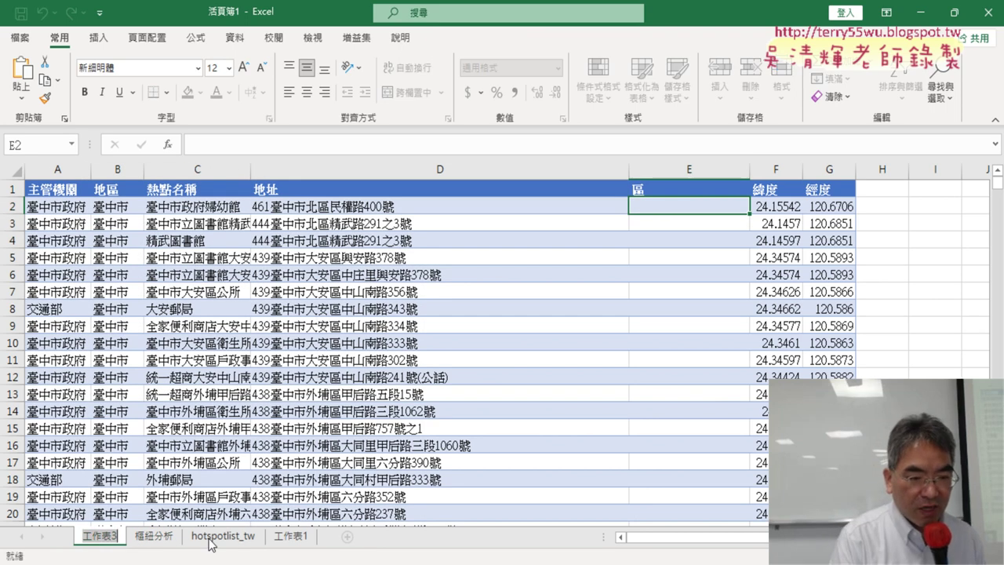
type("區")
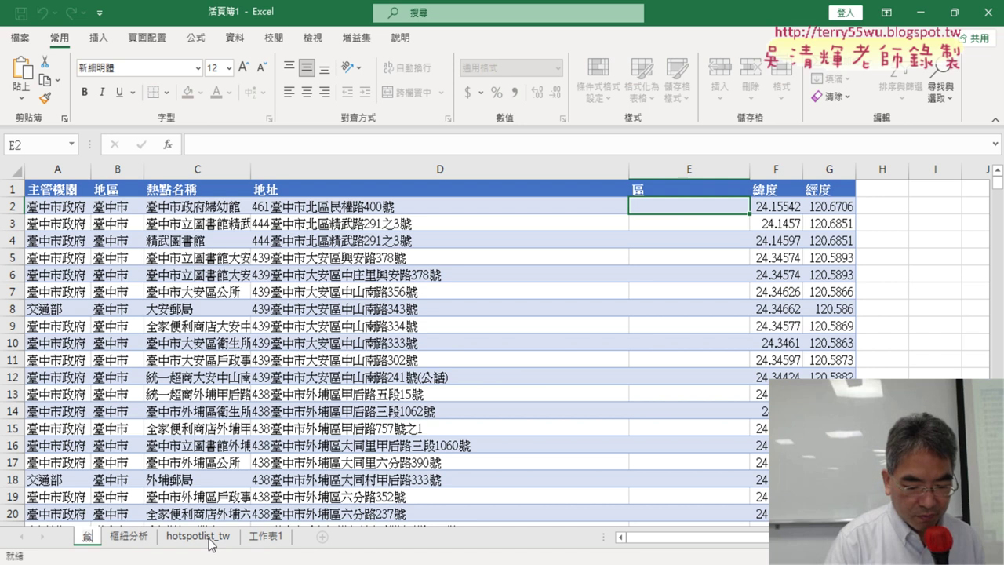
type("出市")
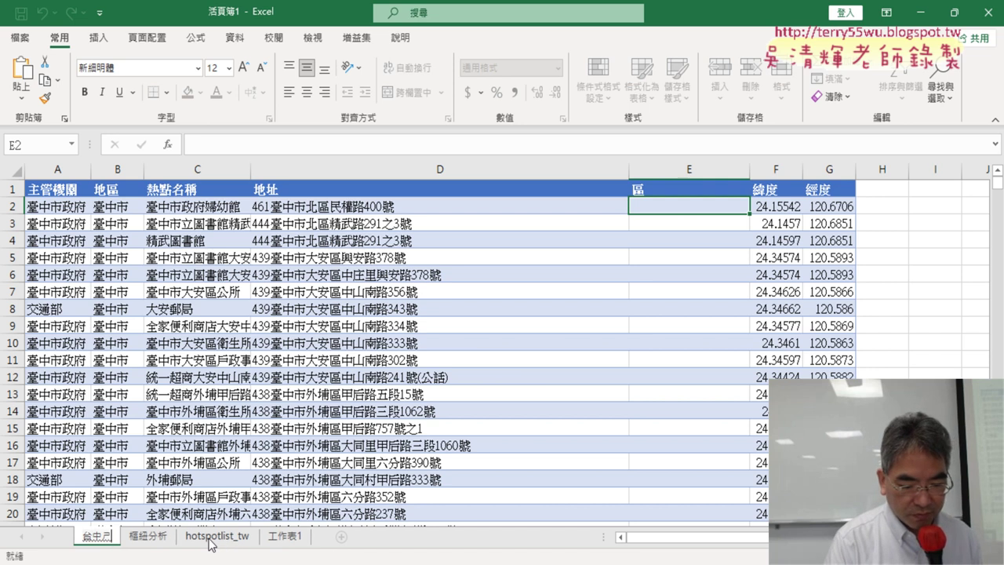
key("Return")
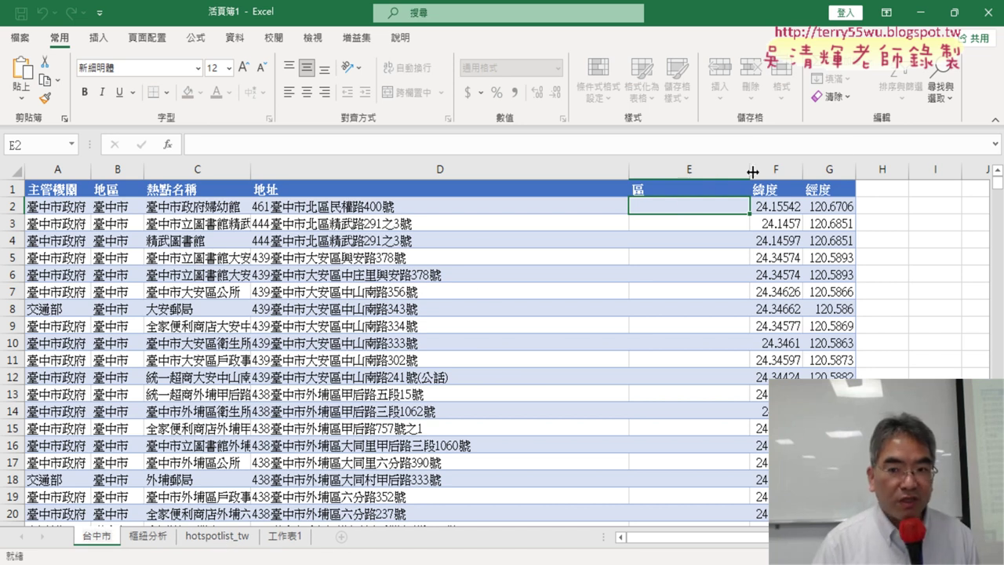
left_click_drag(750, 171, 686, 174)
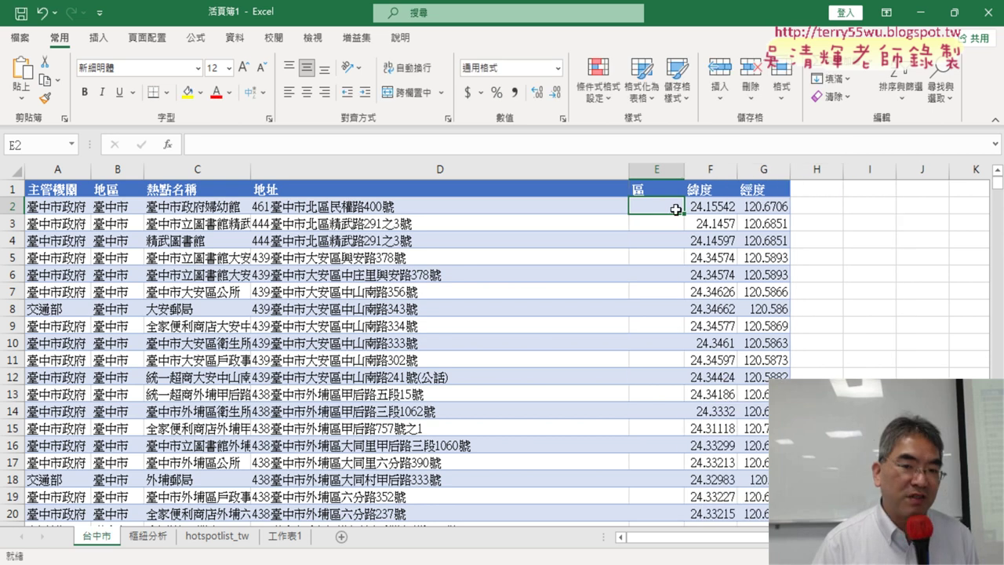
left_click(366, 208)
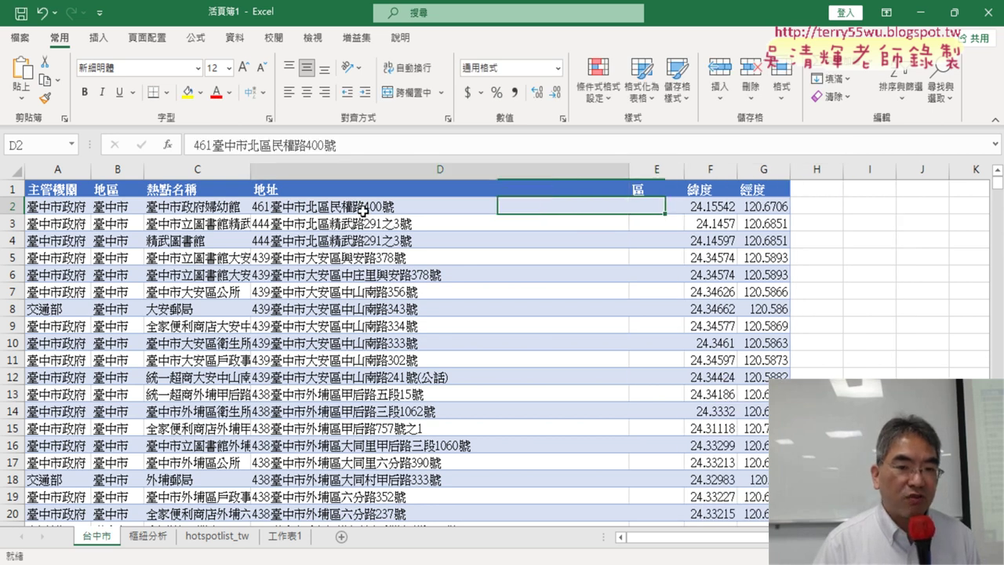